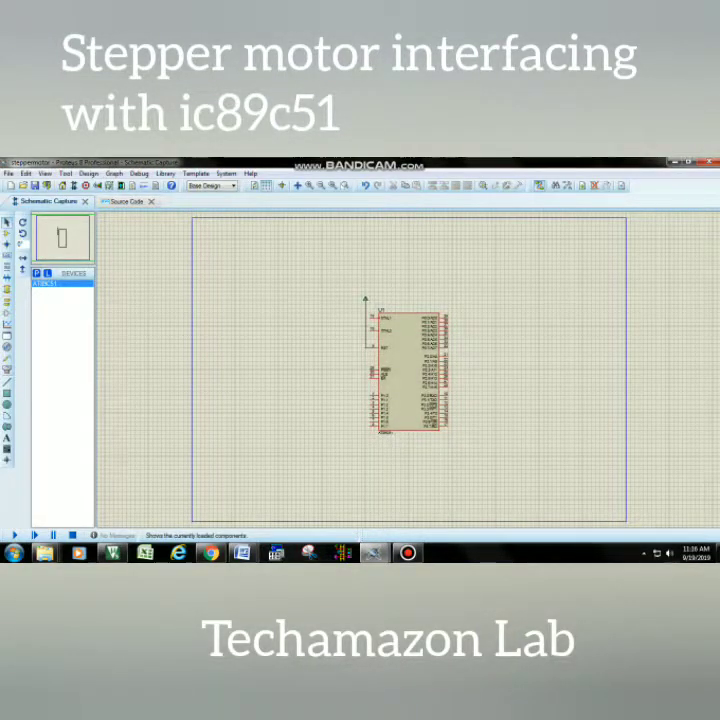
Search the device library for "stepper" and add the unipolar MOTOR-STEPPER to the project's devices.
{"action": "left_click", "coordinate": [37, 273]}
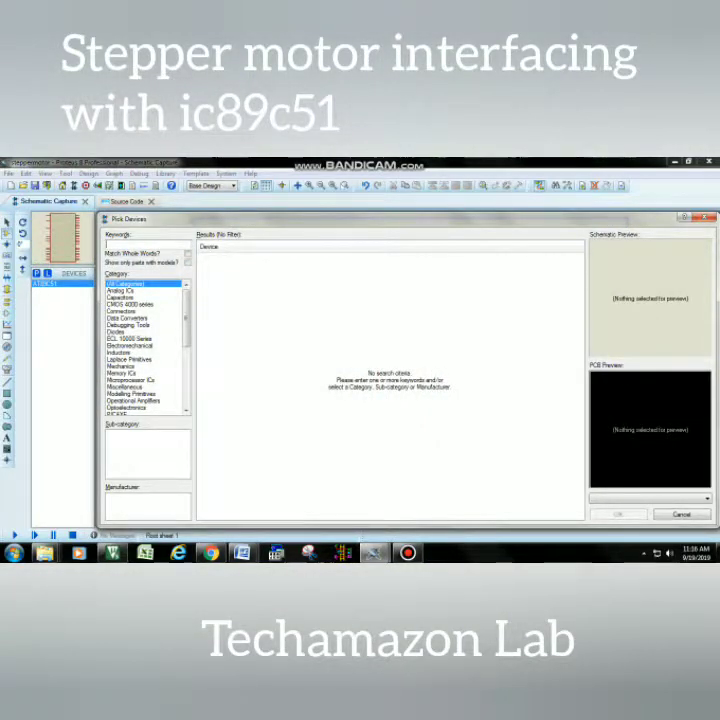
{"action": "type", "text": "s"}
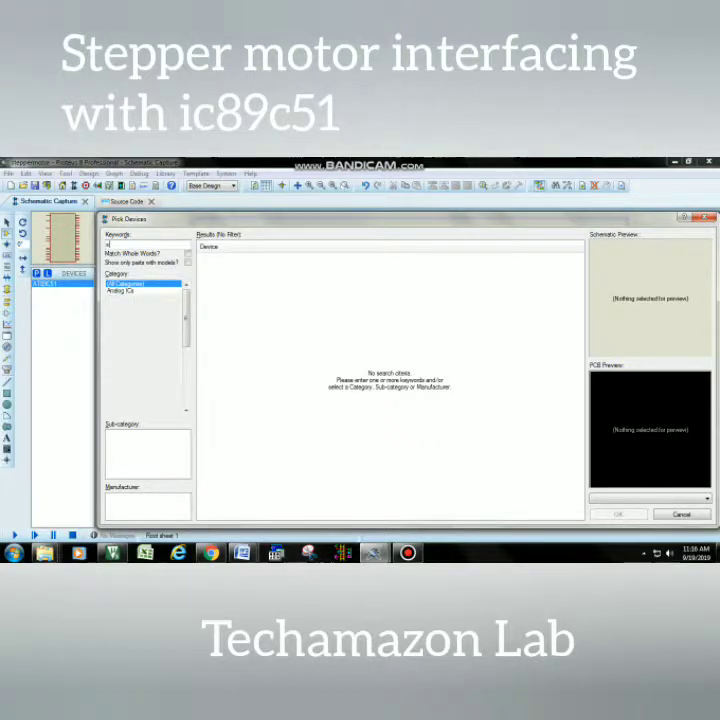
{"action": "type", "text": "tepper"}
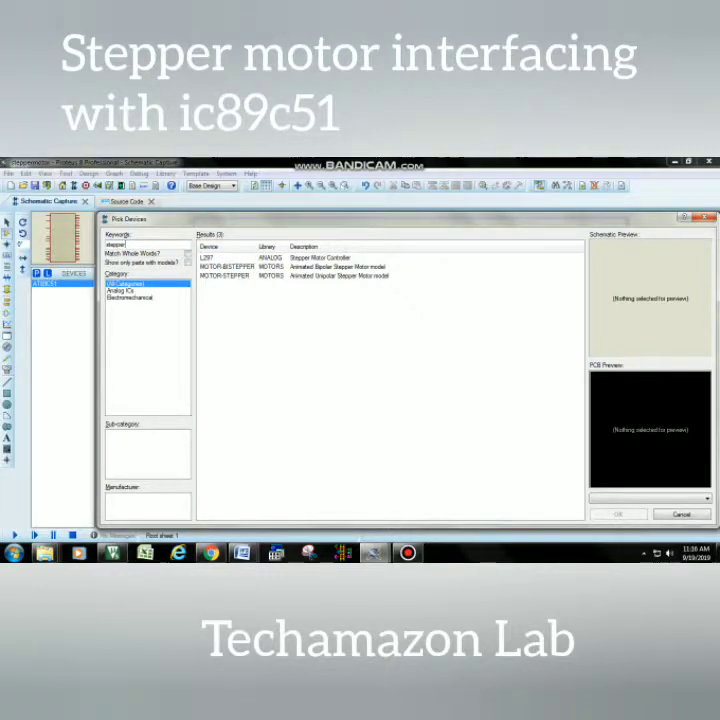
{"action": "left_click", "coordinate": [226, 276]}
{"action": "left_click", "coordinate": [228, 267]}
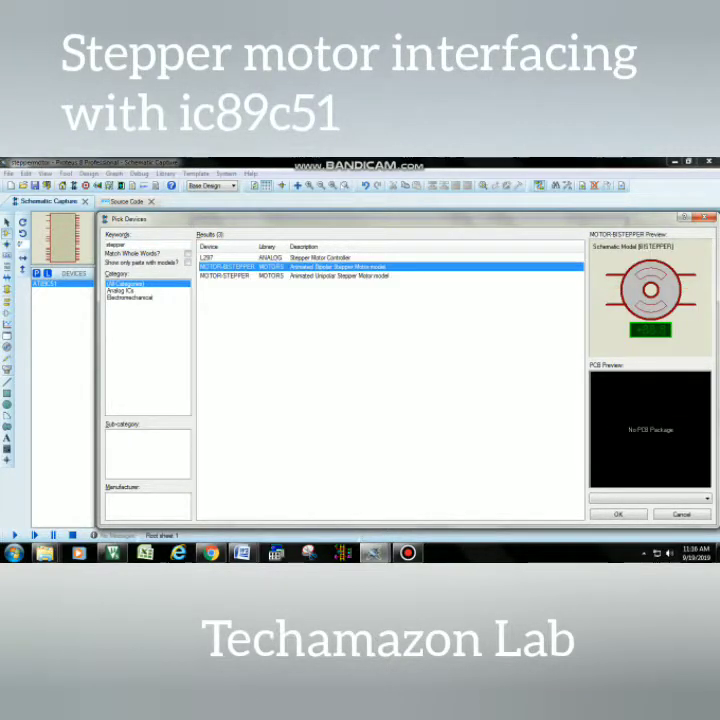
{"action": "left_click", "coordinate": [226, 276]}
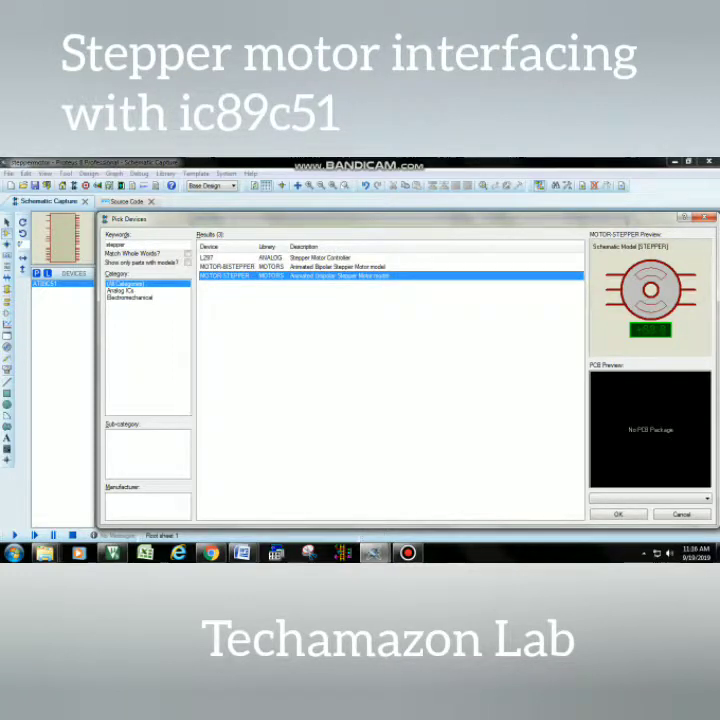
{"action": "double_click", "coordinate": [226, 276]}
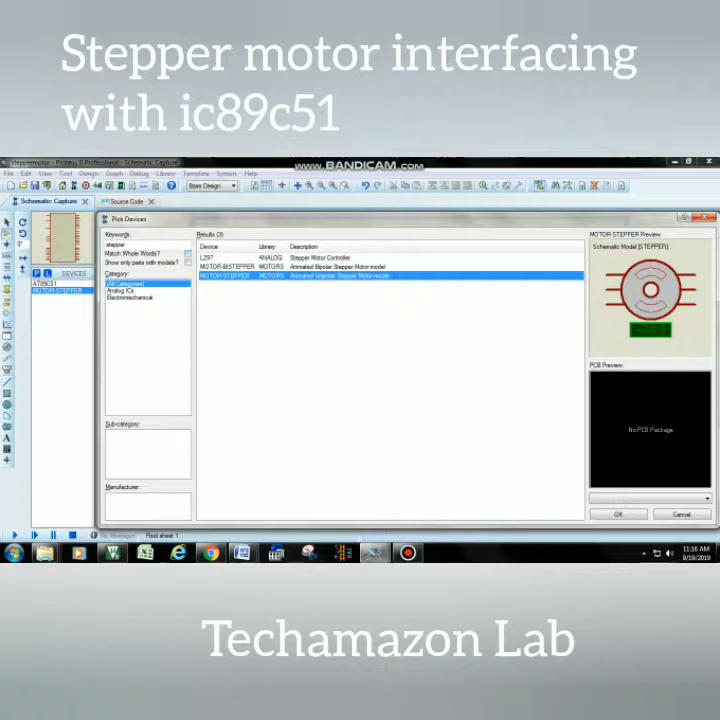
Search the device library for "uln", add the ULN2003A Darlington array to the project's devices, and close the library.
{"action": "left_click_drag", "start_coordinate": [127, 245], "coordinate": [114, 245]}
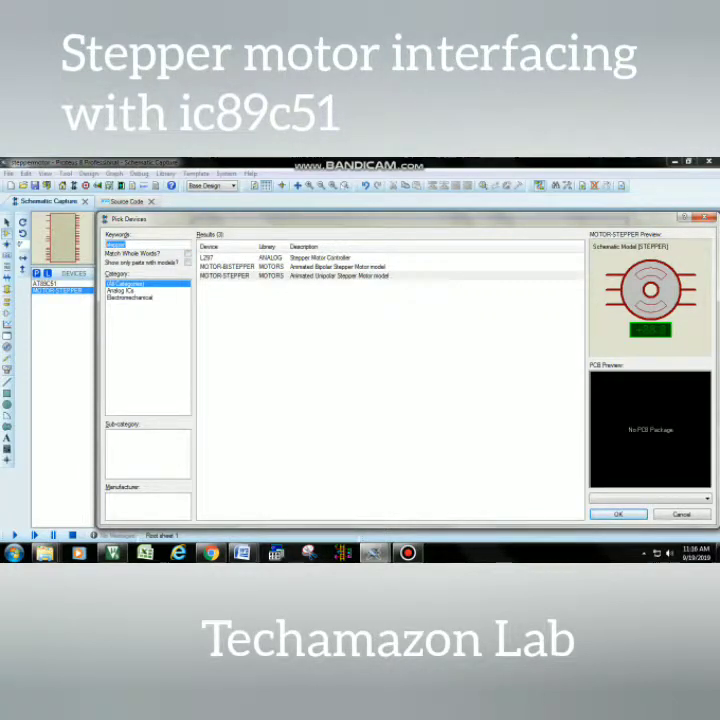
{"action": "key", "text": "BackSpace"}
{"action": "type", "text": "uln"}
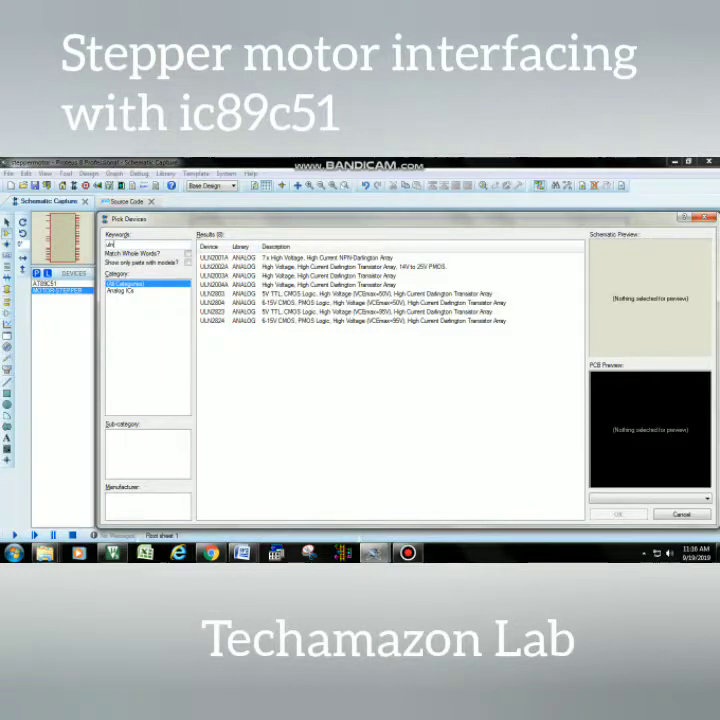
{"action": "left_click", "coordinate": [250, 258]}
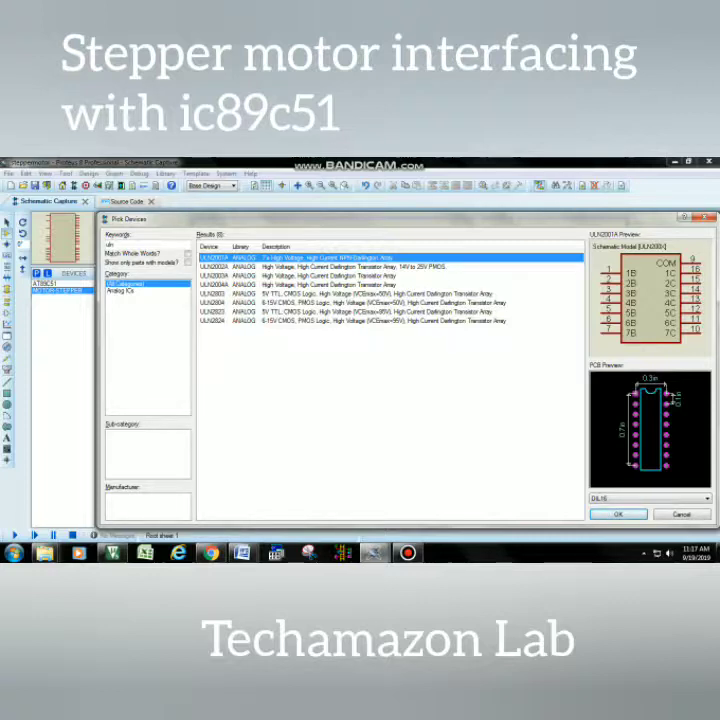
{"action": "left_click", "coordinate": [280, 276]}
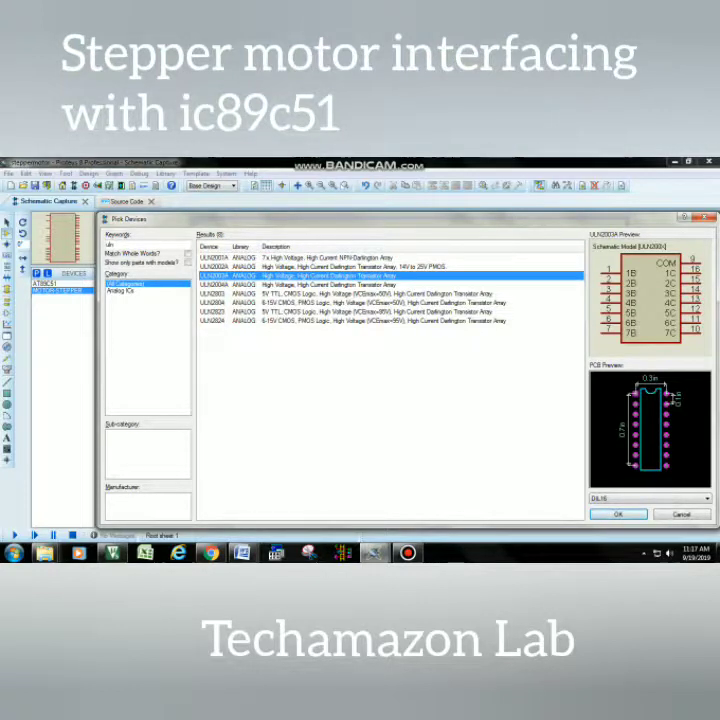
{"action": "left_click", "coordinate": [280, 267]}
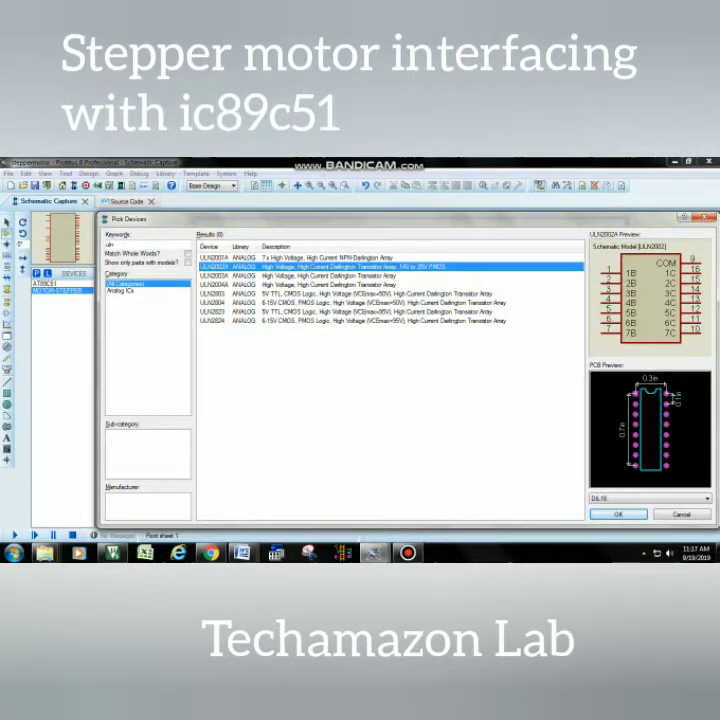
{"action": "left_click", "coordinate": [280, 258]}
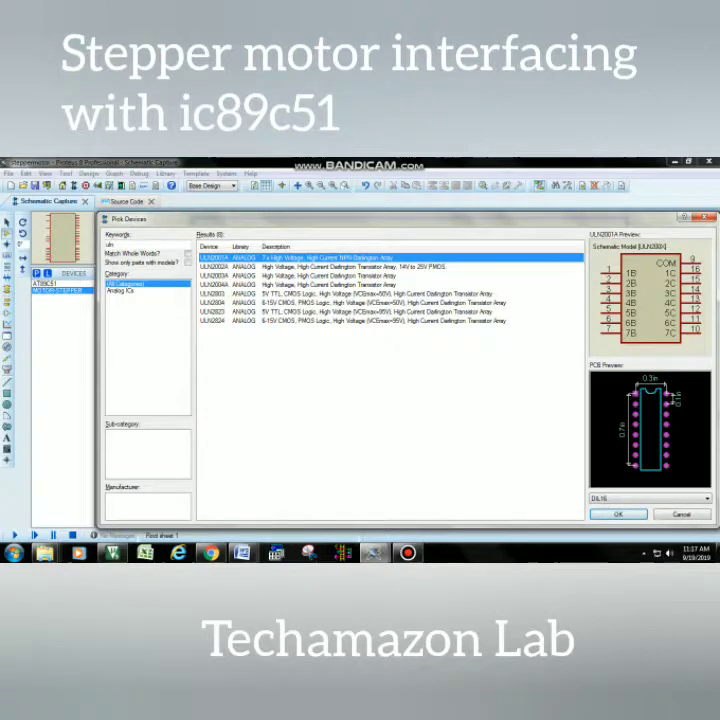
{"action": "left_click", "coordinate": [280, 267]}
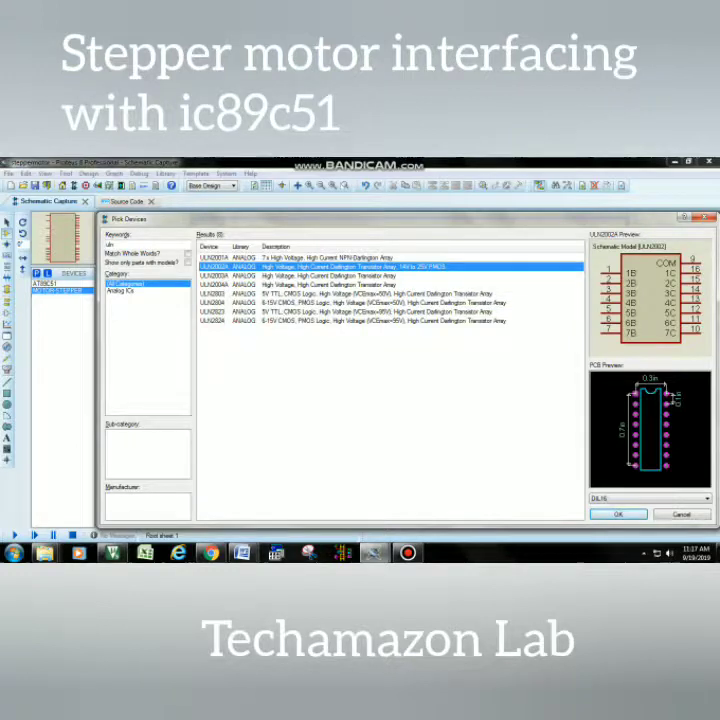
{"action": "left_click", "coordinate": [280, 276]}
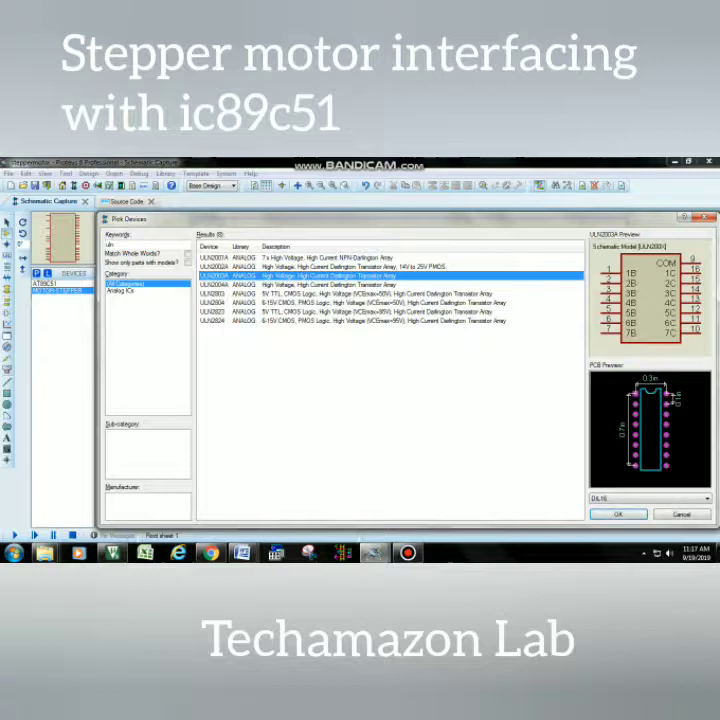
{"action": "double_click", "coordinate": [214, 276]}
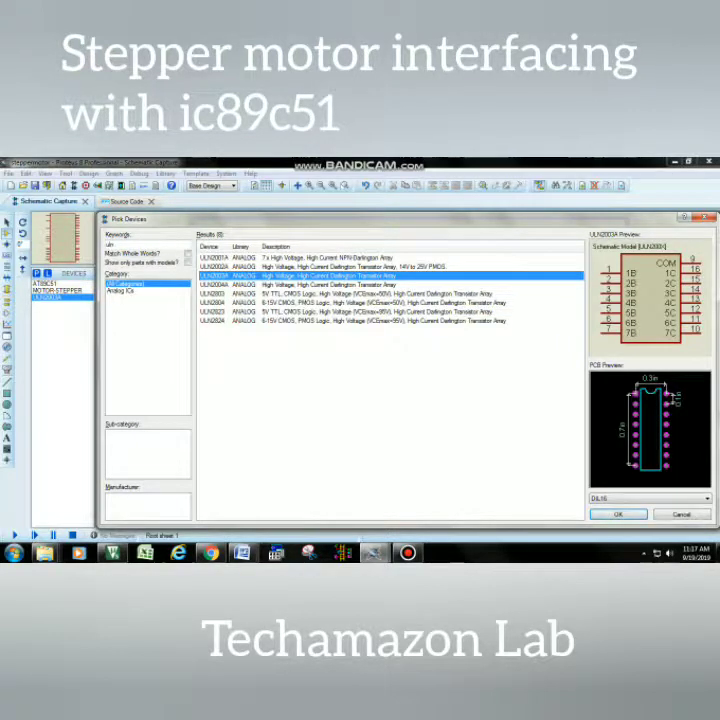
{"action": "left_click", "coordinate": [706, 217]}
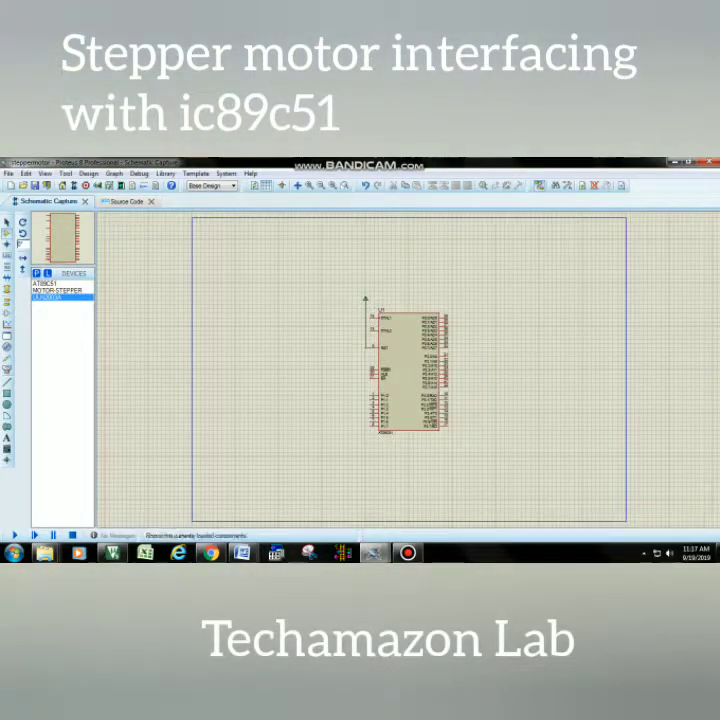
{"action": "left_click", "coordinate": [58, 290]}
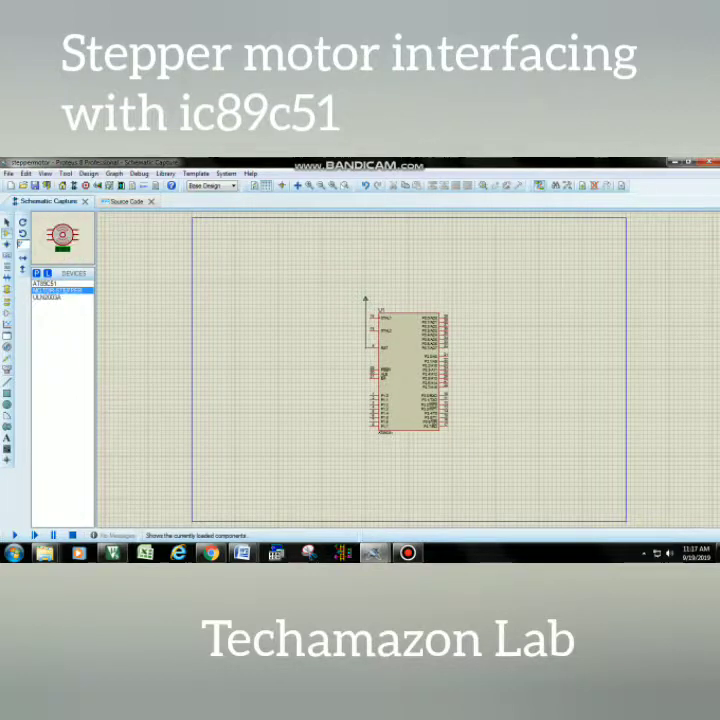
{"action": "left_click", "coordinate": [46, 283]}
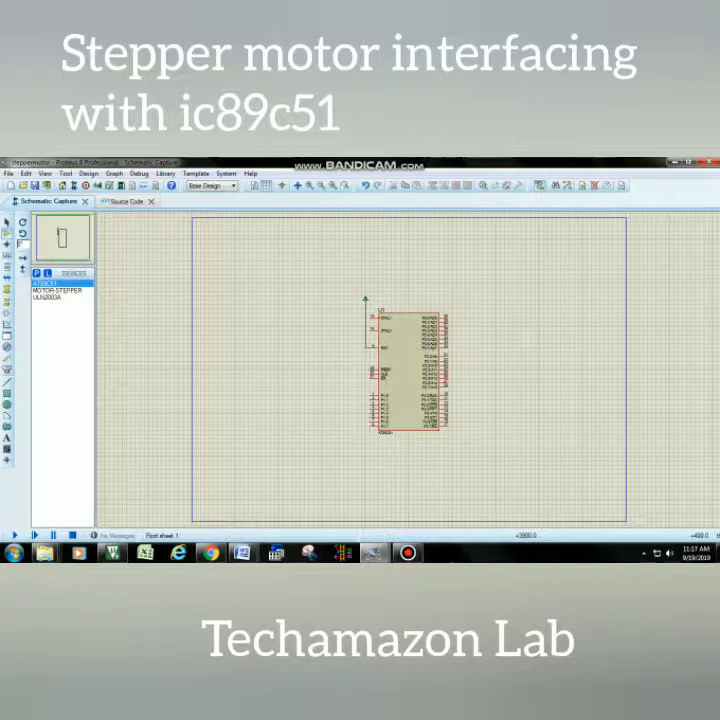
{"action": "left_click", "coordinate": [608, 411]}
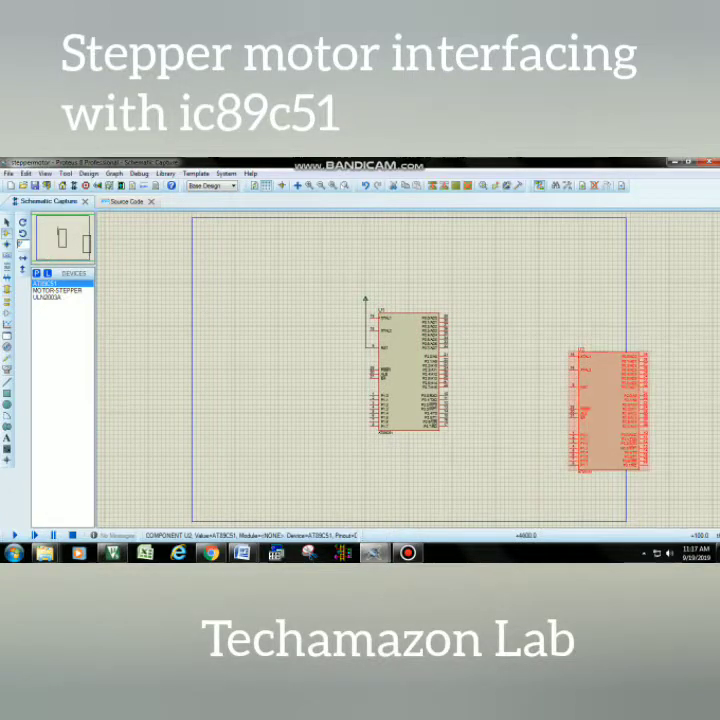
{"action": "right_click", "coordinate": [585, 362]}
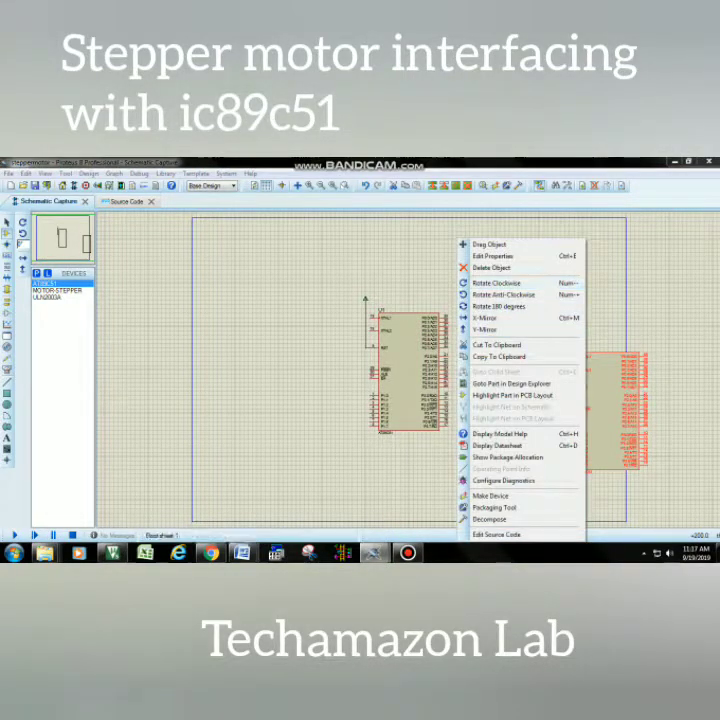
{"action": "left_click", "coordinate": [490, 267]}
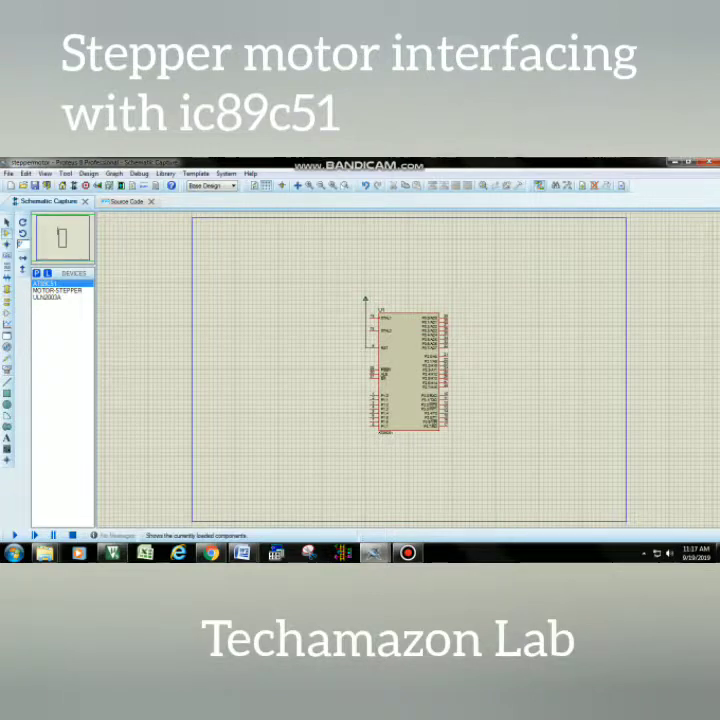
Place the ULN2003A driver on the schematic just right of the AT89C51 microcontroller.
{"action": "left_click", "coordinate": [48, 297]}
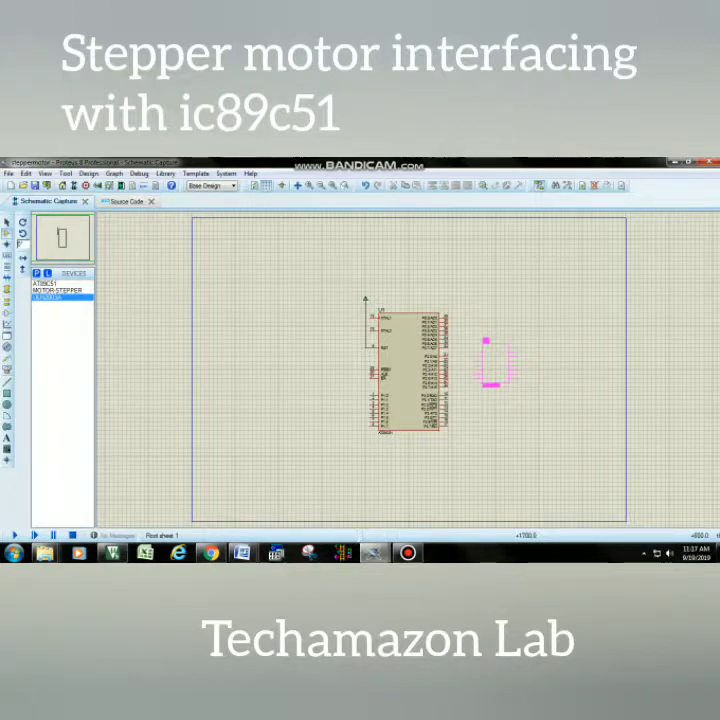
{"action": "left_click", "coordinate": [500, 367]}
{"action": "scroll", "coordinate": [500, 360], "scroll_direction": "up", "scroll_amount": 2}
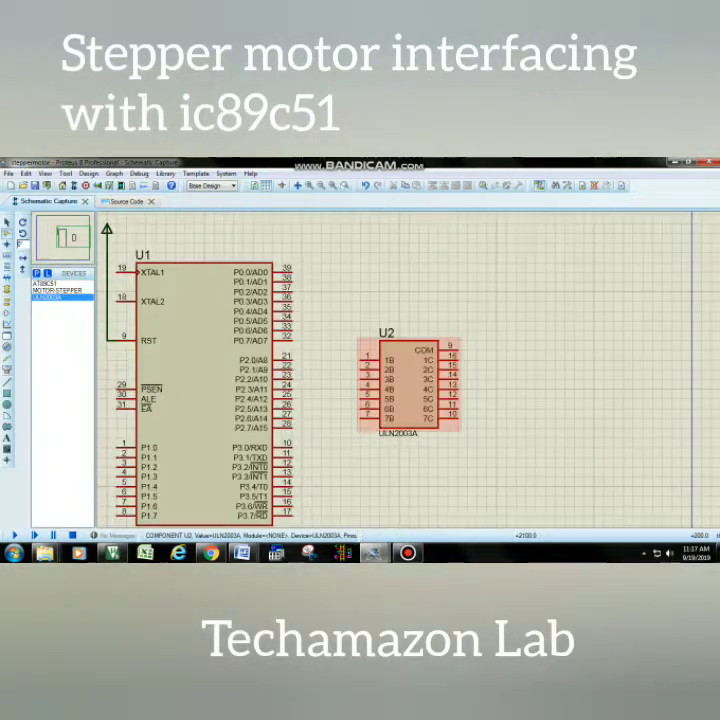
{"action": "scroll", "coordinate": [408, 370], "scroll_direction": "down", "scroll_amount": 1}
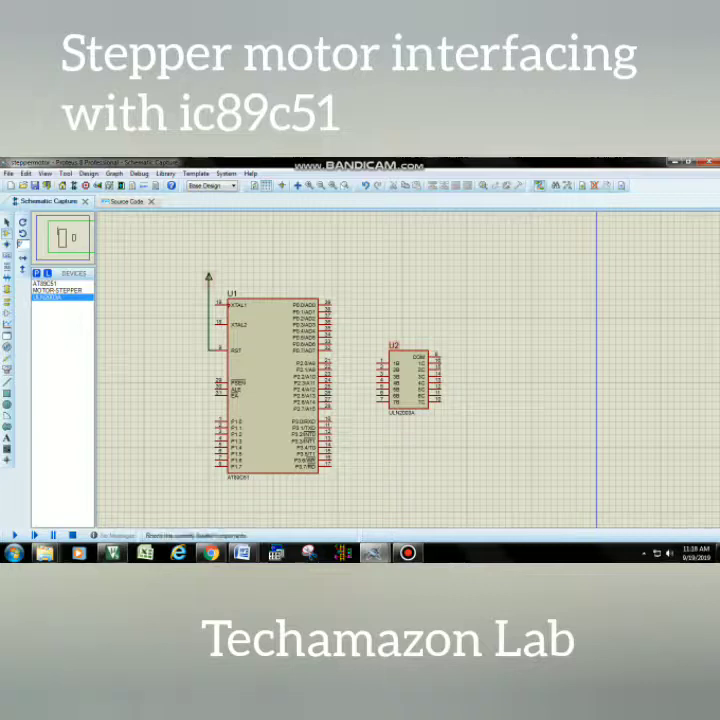
Place the MOTOR-STEPPER on the schematic to the right of the ULN2003A driver.
{"action": "left_click", "coordinate": [58, 290]}
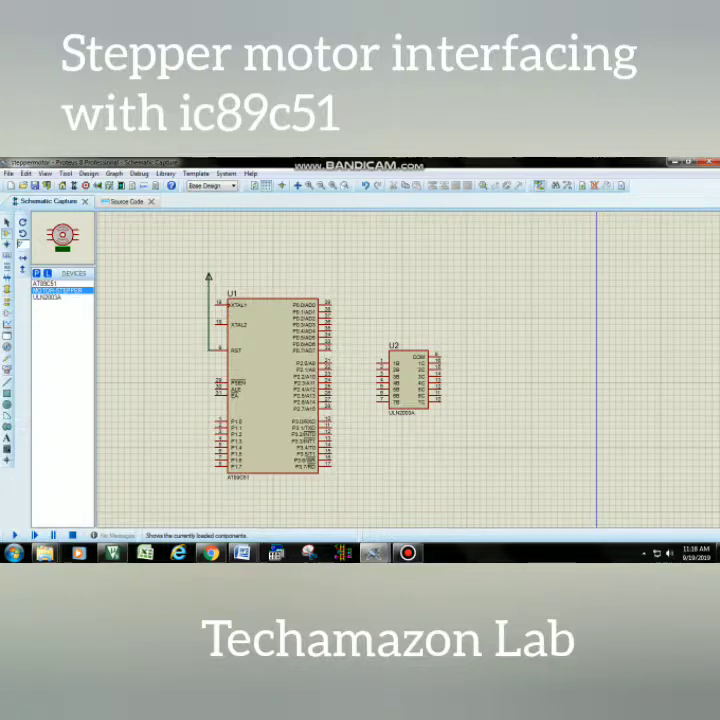
{"action": "left_click", "coordinate": [511, 370]}
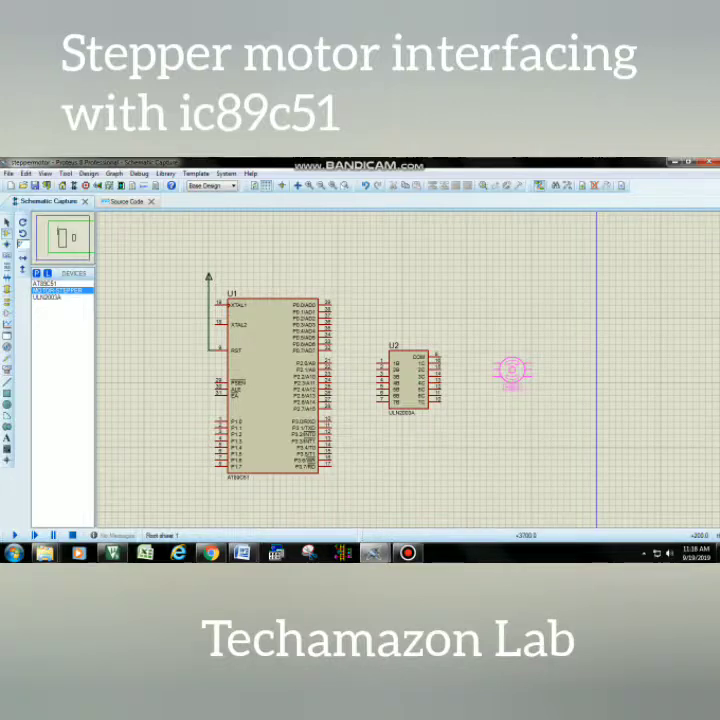
{"action": "left_click", "coordinate": [517, 370]}
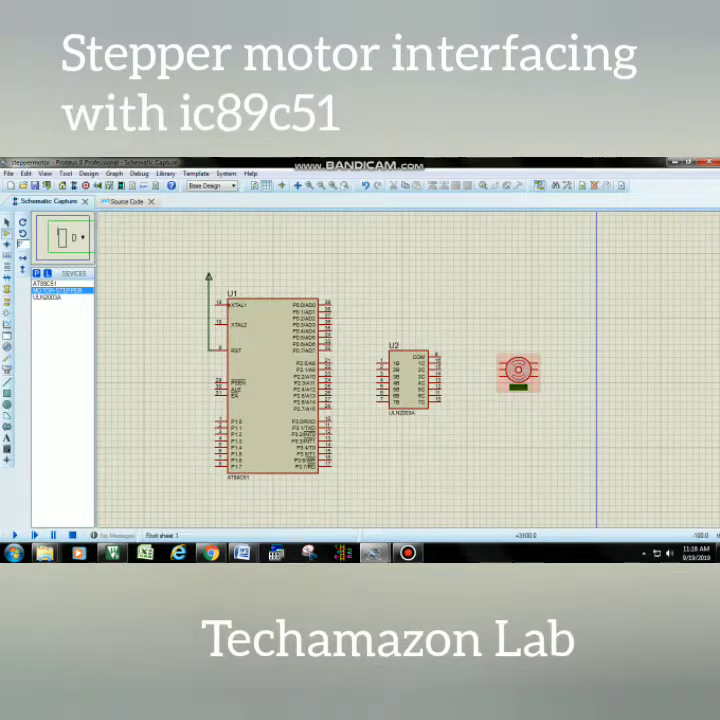
{"action": "scroll", "coordinate": [591, 421], "scroll_direction": "up", "scroll_amount": 2}
{"action": "scroll", "coordinate": [591, 421], "scroll_direction": "down", "scroll_amount": 1}
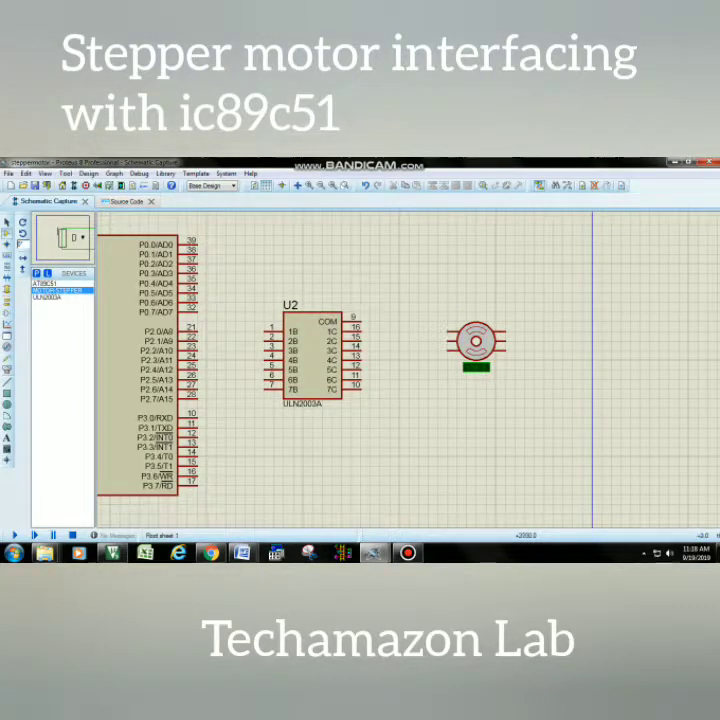
Look at the stepper motor's component properties and close them without making changes.
{"action": "left_click", "coordinate": [468, 343]}
{"action": "double_click", "coordinate": [476, 342]}
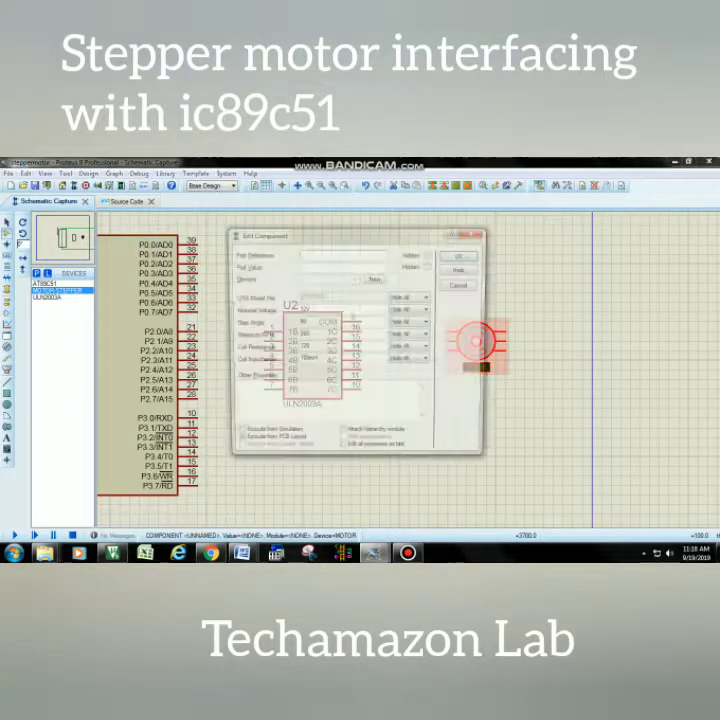
{"action": "key", "text": "Escape"}
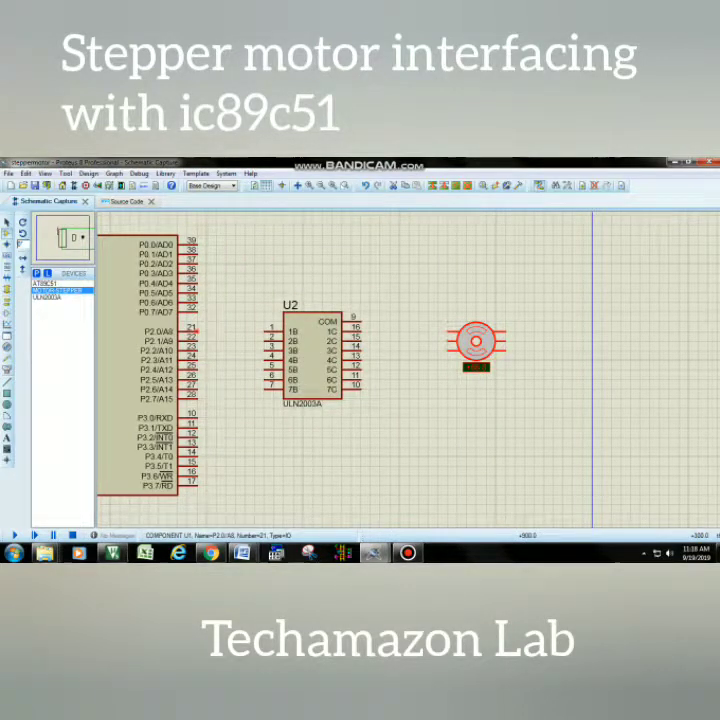
Wire microcontroller pins P2.0, P2.1, P2.2 and P2.3 to ULN2003A inputs 1B, 2B, 3B and 4B respectively.
{"action": "left_click", "coordinate": [197, 331]}
{"action": "left_click", "coordinate": [268, 329]}
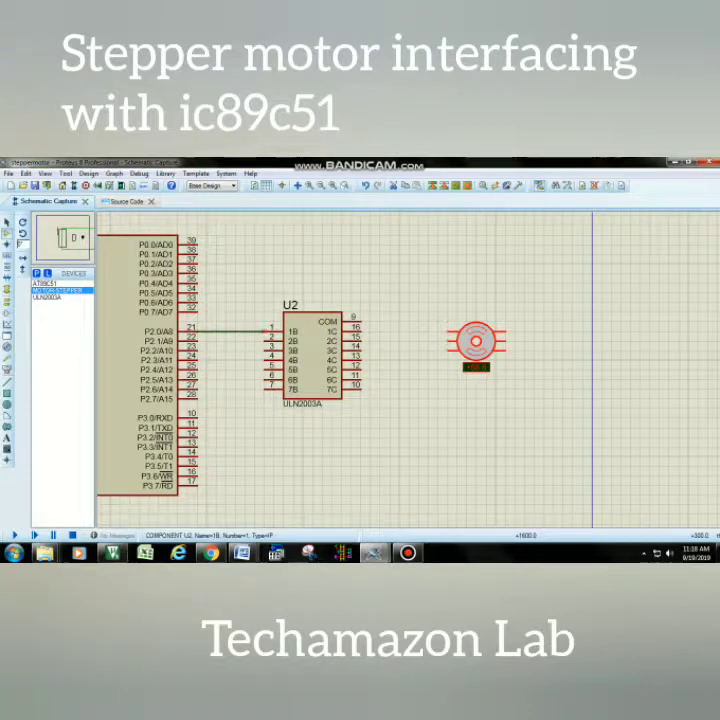
{"action": "left_click", "coordinate": [197, 341]}
{"action": "left_click", "coordinate": [265, 341]}
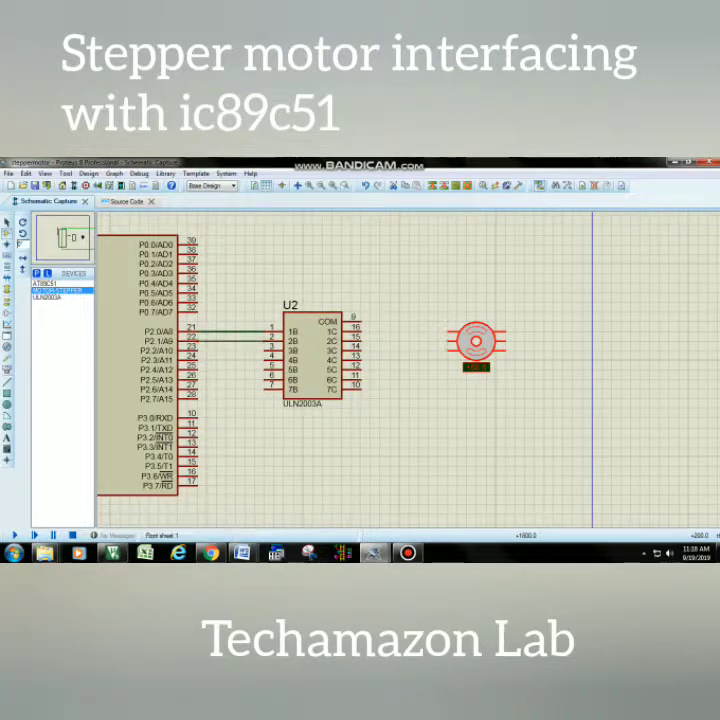
{"action": "left_click", "coordinate": [197, 349]}
{"action": "left_click", "coordinate": [268, 347]}
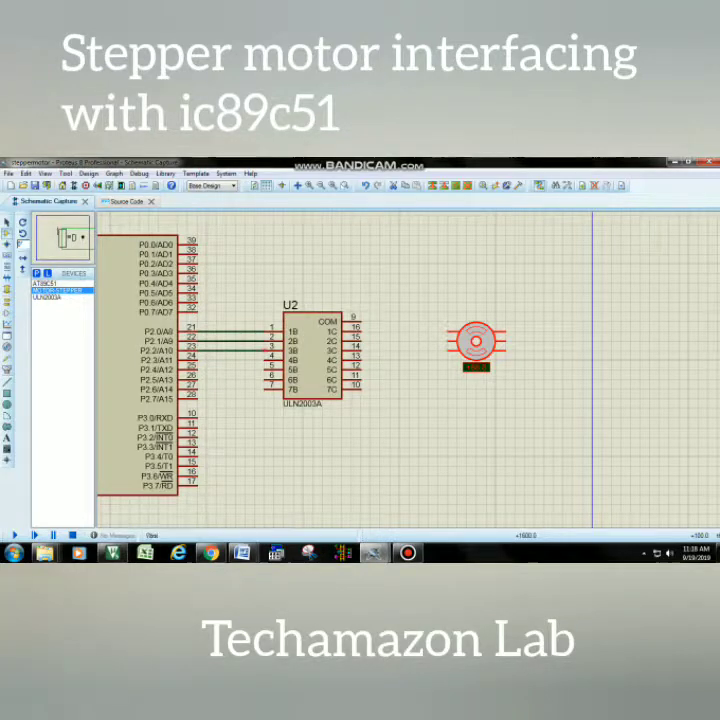
{"action": "left_click", "coordinate": [197, 358]}
{"action": "left_click", "coordinate": [267, 358]}
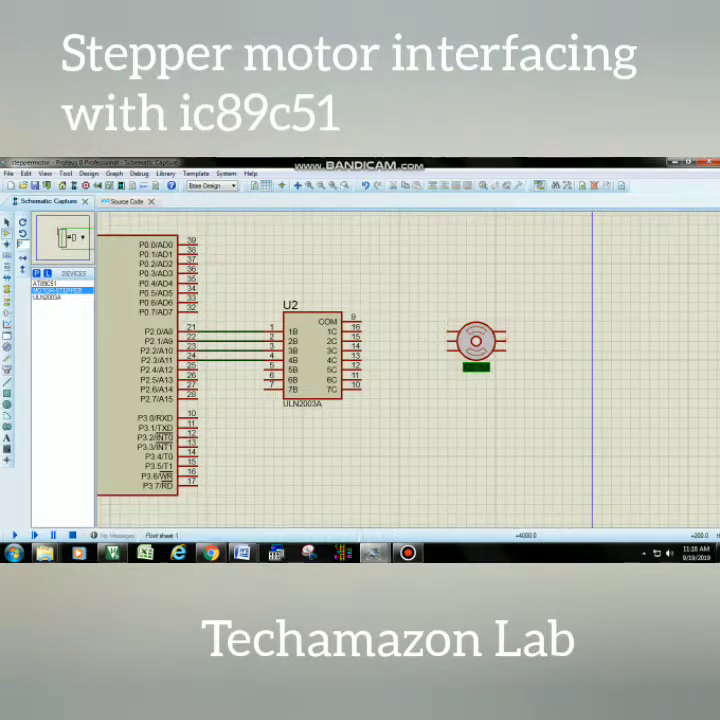
Wire the stepper motor's middle right pin around above the motor to its middle left pin.
{"action": "left_click", "coordinate": [505, 341]}
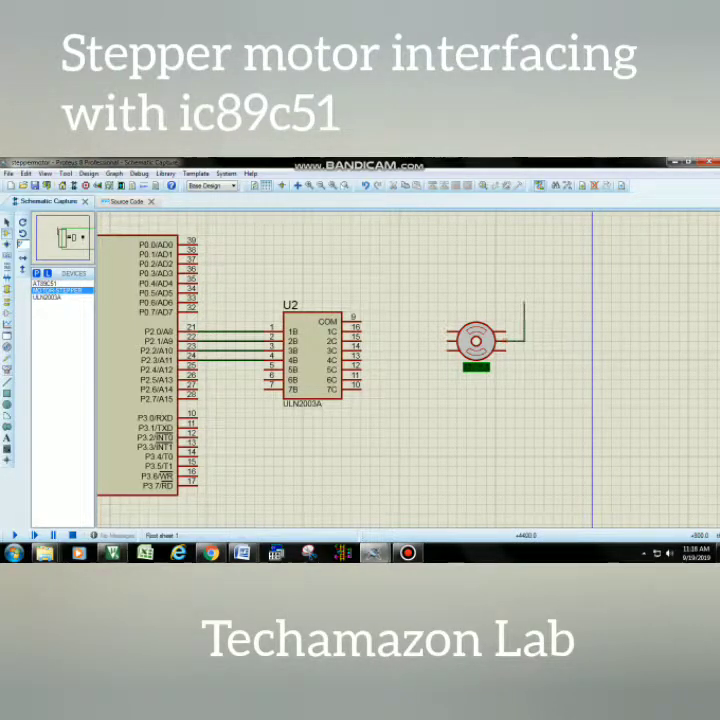
{"action": "left_click", "coordinate": [524, 293]}
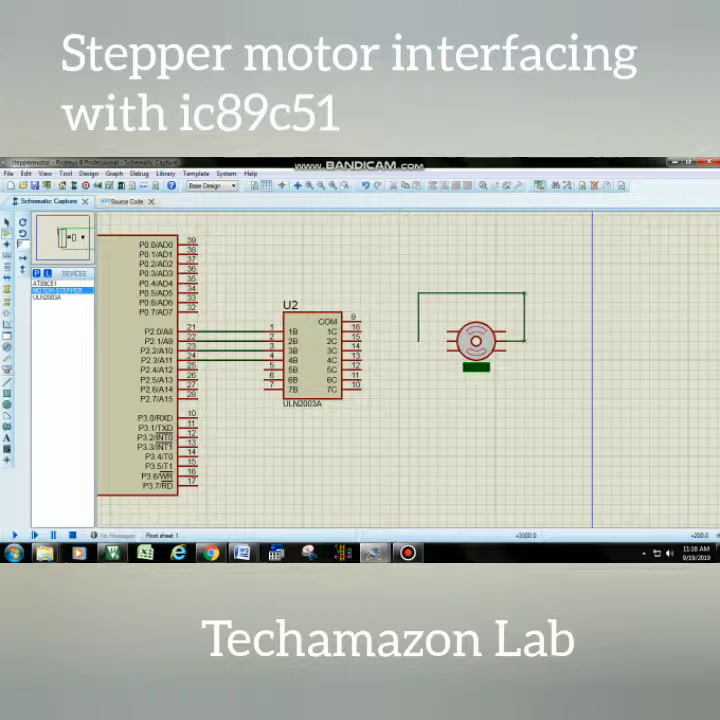
{"action": "left_click", "coordinate": [447, 341]}
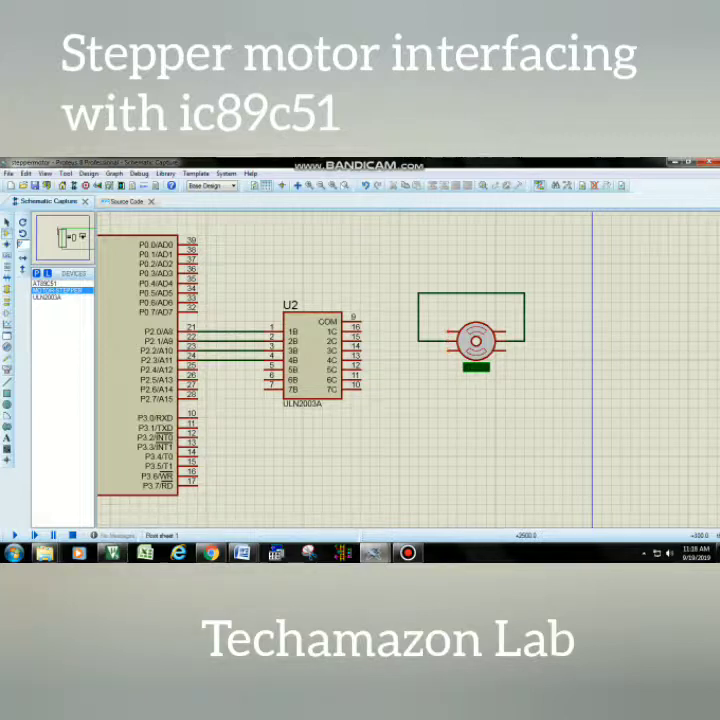
Wire ULN2003A outputs 1C and 2C to the motor's upper-left and lower-left pins, and 4C and 5C to its lower-right and upper-right pins.
{"action": "left_click", "coordinate": [361, 331]}
{"action": "left_click", "coordinate": [447, 331]}
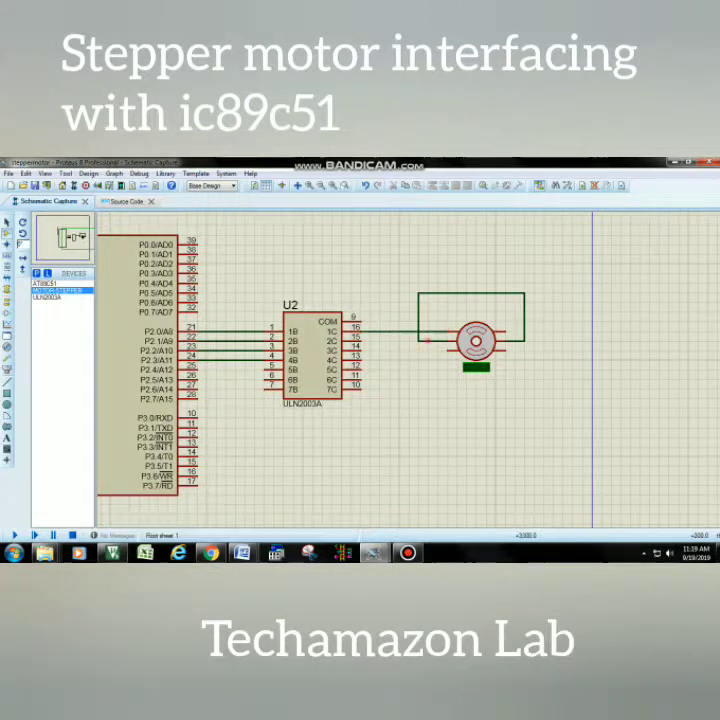
{"action": "left_click", "coordinate": [357, 340]}
{"action": "left_click", "coordinate": [421, 348]}
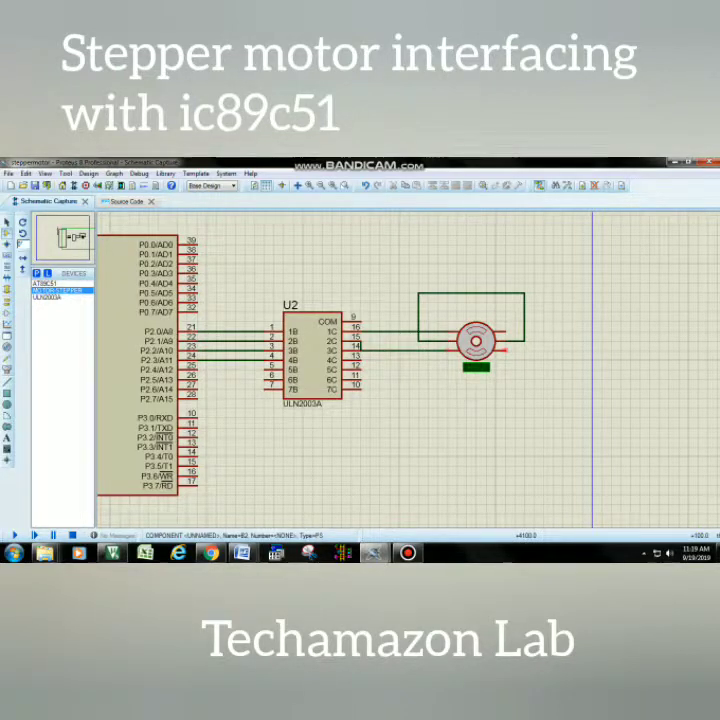
{"action": "left_click", "coordinate": [503, 350]}
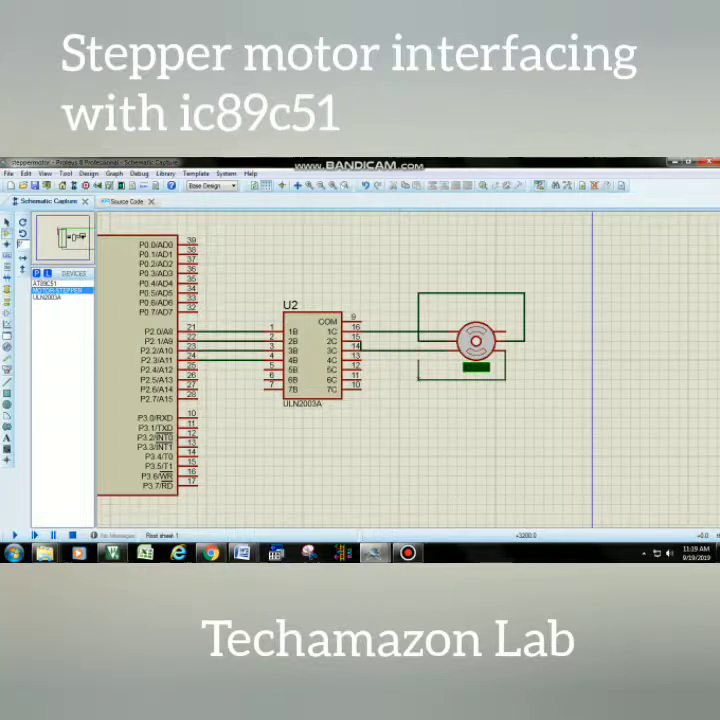
{"action": "left_click", "coordinate": [361, 360]}
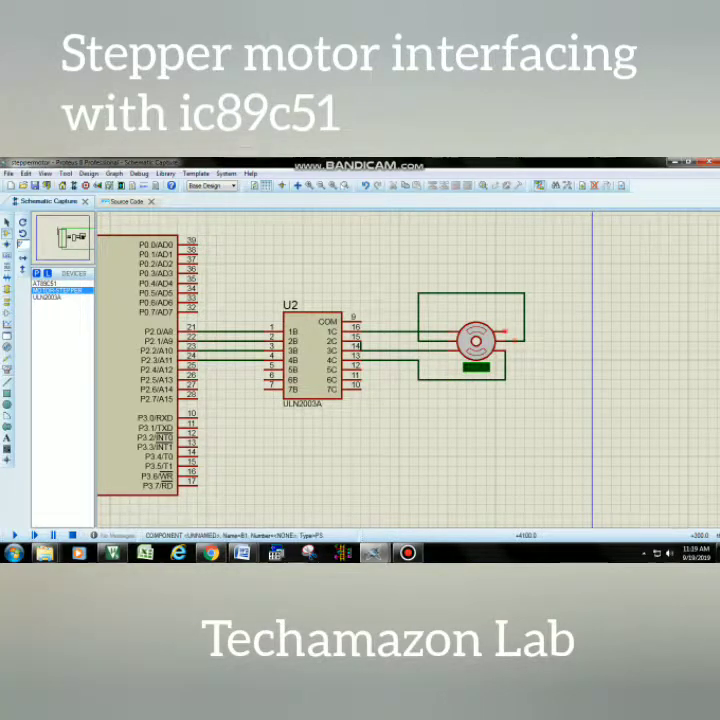
{"action": "left_click", "coordinate": [503, 331]}
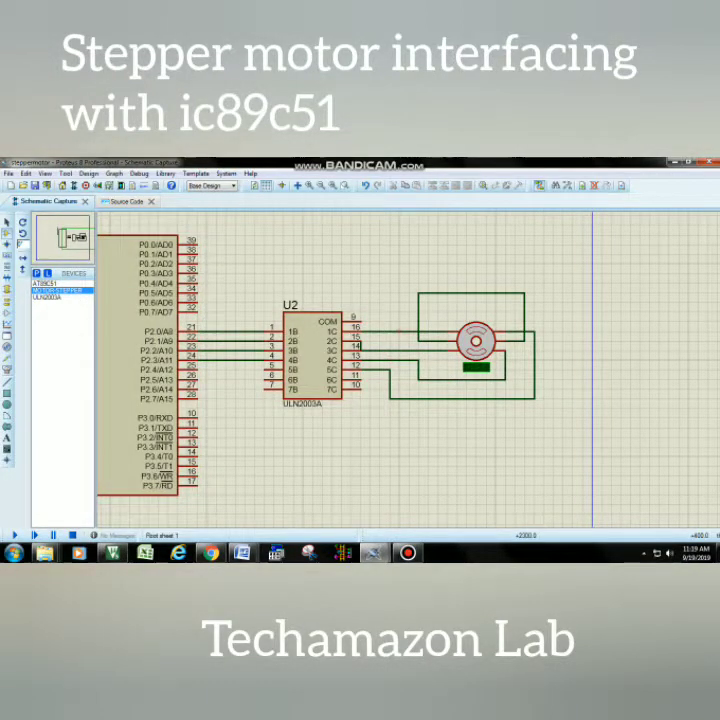
Place a POWER terminal on the ULN2003A's COM pin and raise it above the chip, keeping it connected.
{"action": "left_click", "coordinate": [21, 243]}
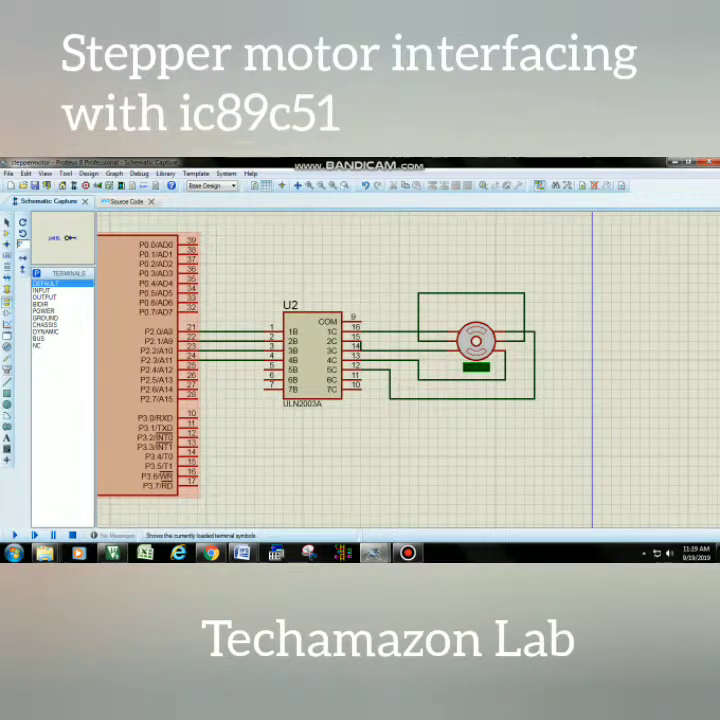
{"action": "left_click", "coordinate": [44, 310]}
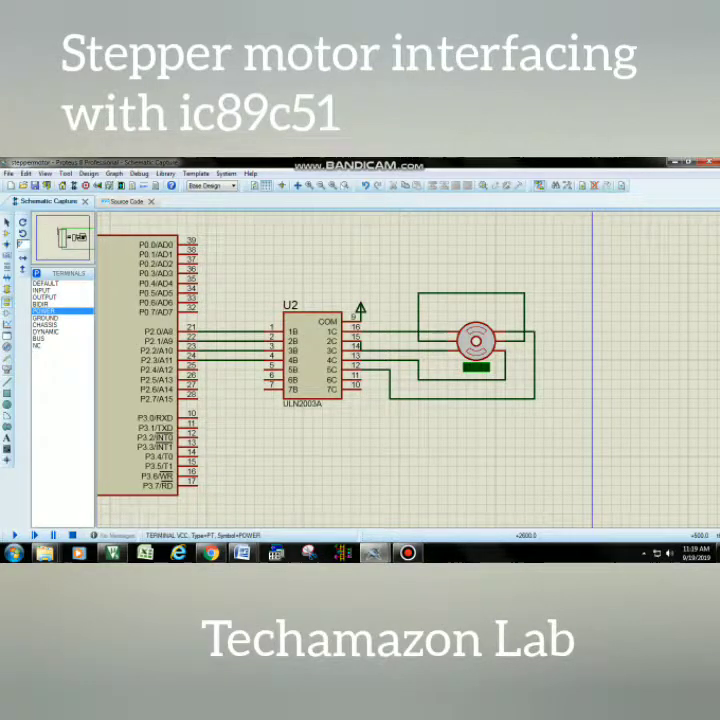
{"action": "left_click", "coordinate": [360, 309]}
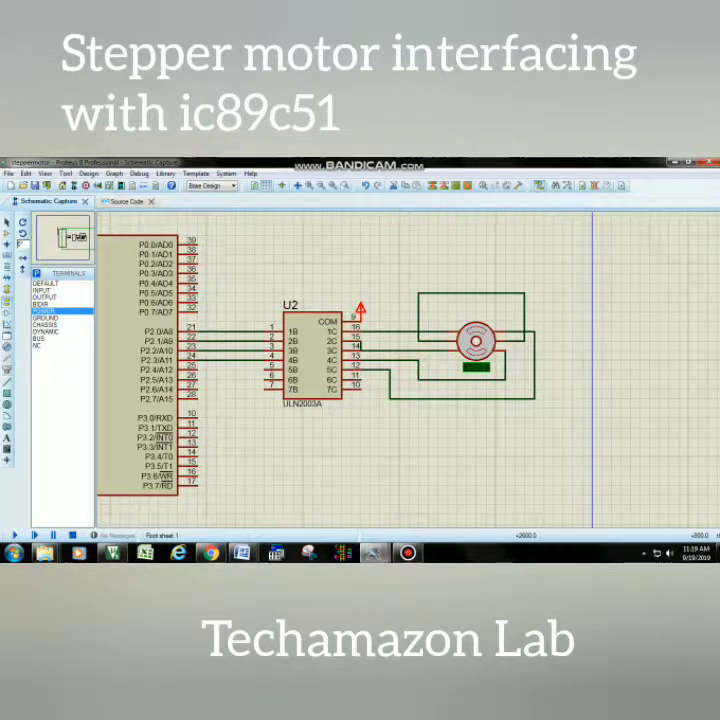
{"action": "left_click_drag", "start_coordinate": [361, 309], "coordinate": [361, 280]}
{"action": "left_click", "coordinate": [373, 281]}
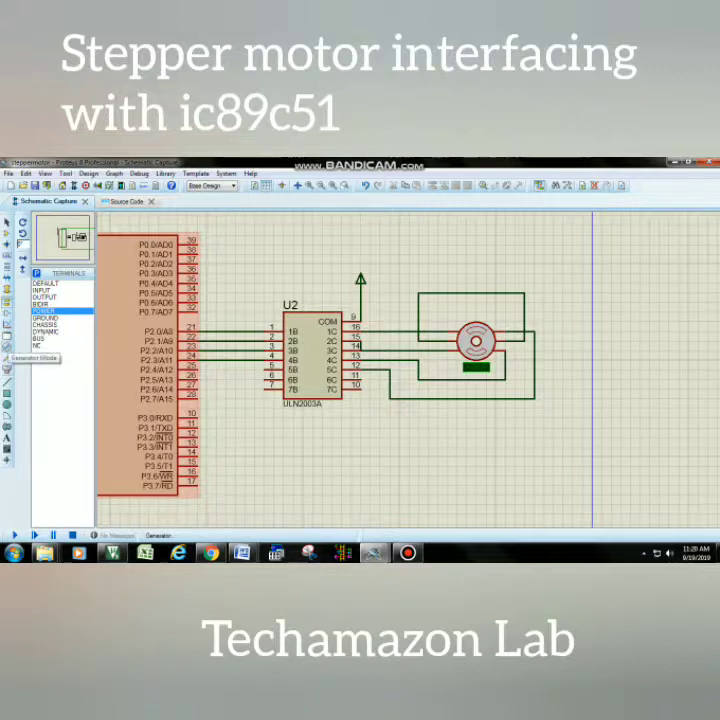
Place a SINE generator above the stepper motor's top wire and accept its properties without changes.
{"action": "left_click", "coordinate": [7, 347]}
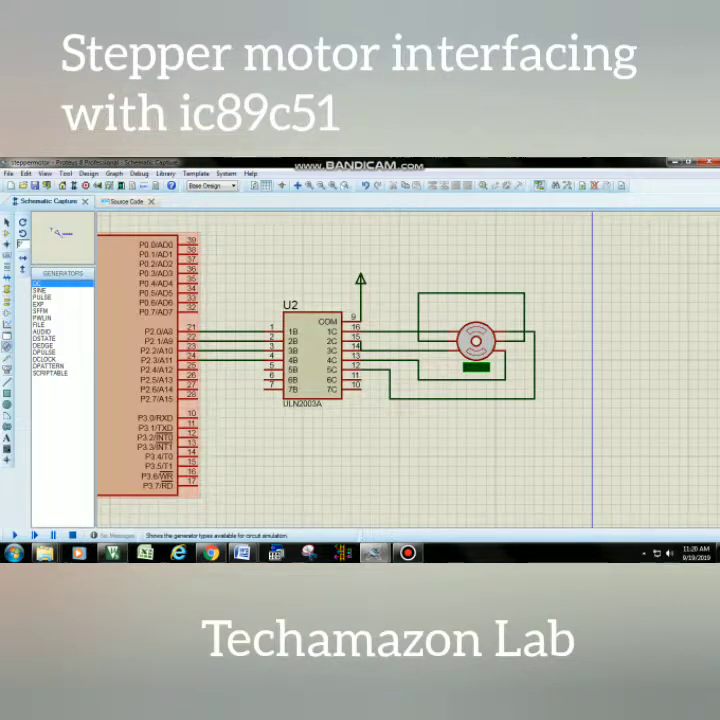
{"action": "left_click", "coordinate": [41, 290]}
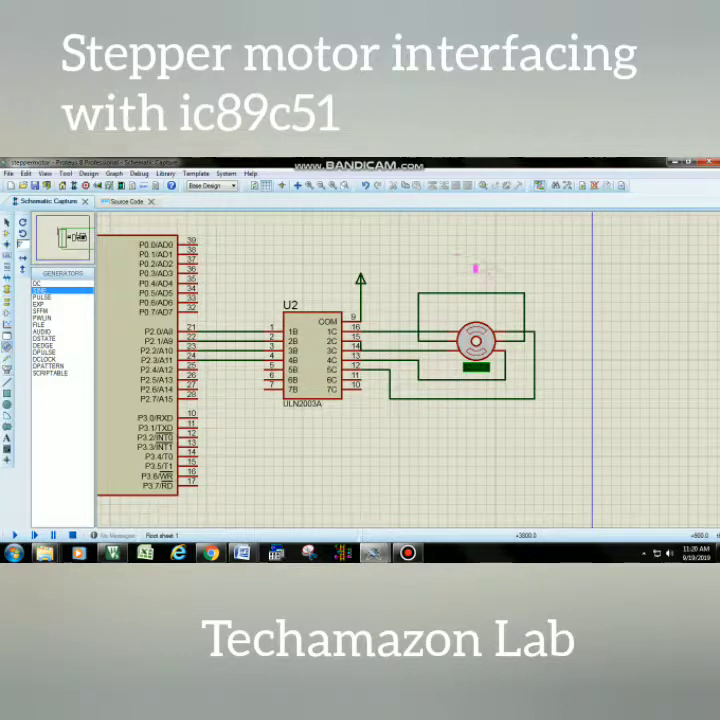
{"action": "left_click", "coordinate": [458, 281]}
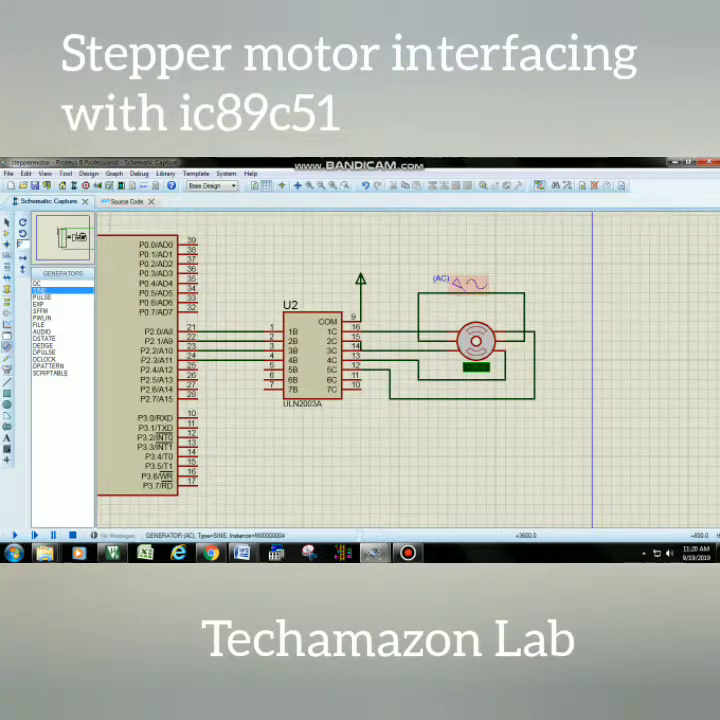
{"action": "left_click_drag", "start_coordinate": [458, 270], "coordinate": [458, 261]}
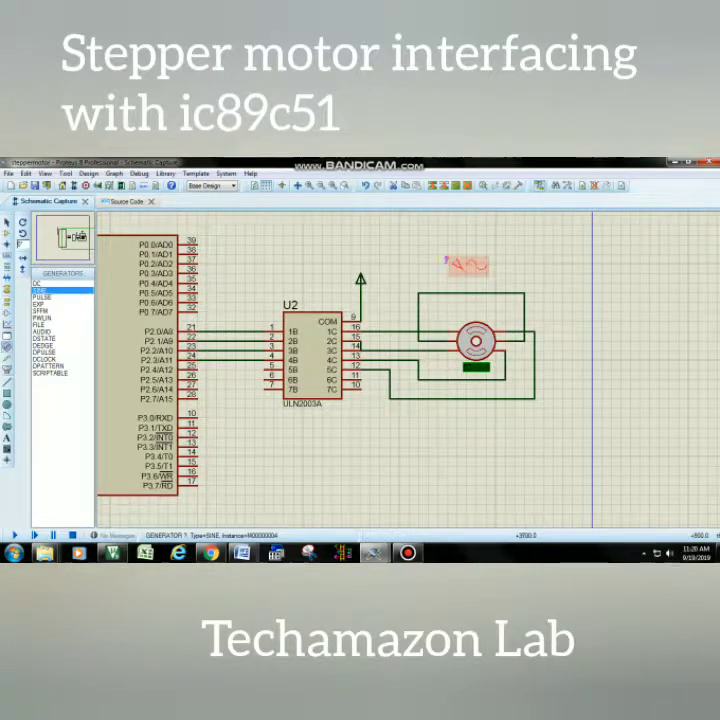
{"action": "left_click", "coordinate": [466, 265]}
{"action": "double_click", "coordinate": [468, 264]}
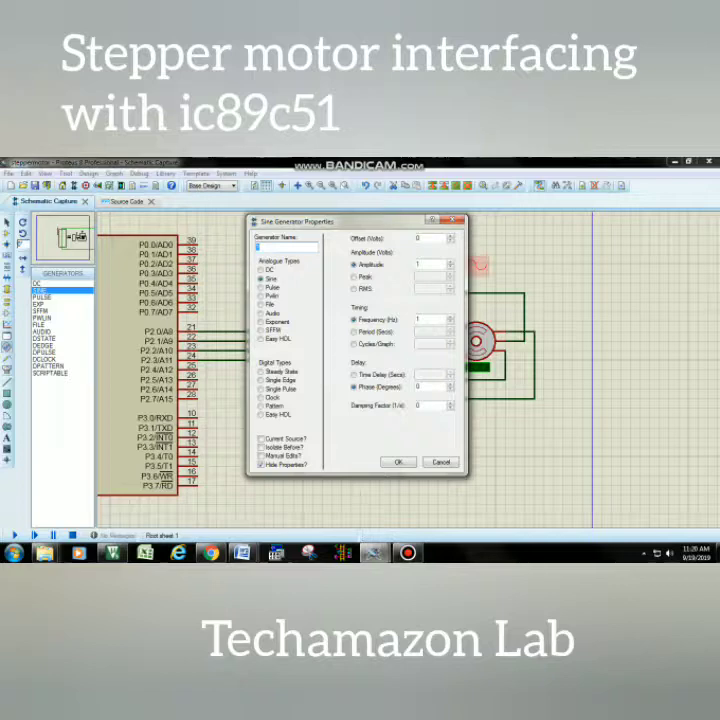
{"action": "left_click", "coordinate": [398, 462]}
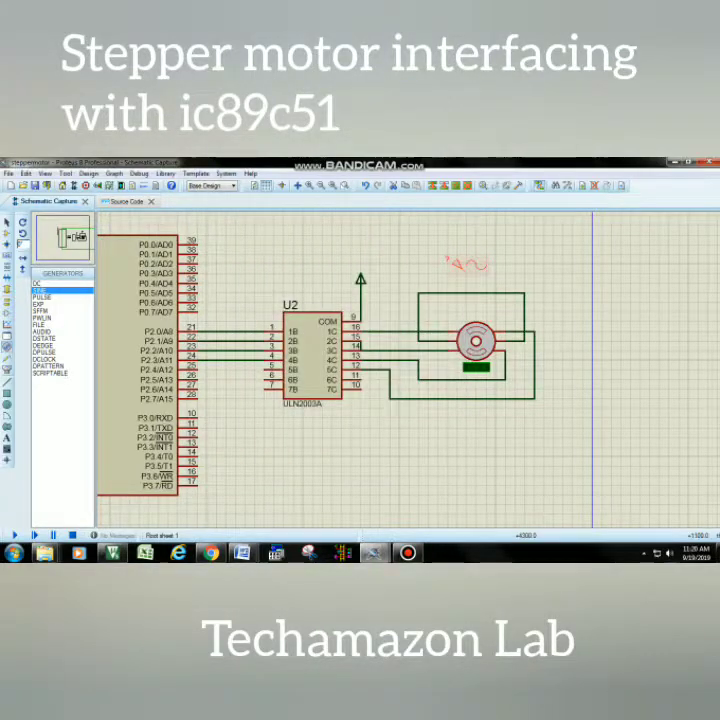
Wire the generator down to the wire that joins the stepper motor's two middle pins.
{"action": "left_click", "coordinate": [524, 262]}
{"action": "left_click", "coordinate": [466, 273]}
{"action": "left_click", "coordinate": [466, 292]}
Change the generator above the motor to the DC analogue type and set its voltage.
{"action": "left_click", "coordinate": [476, 264]}
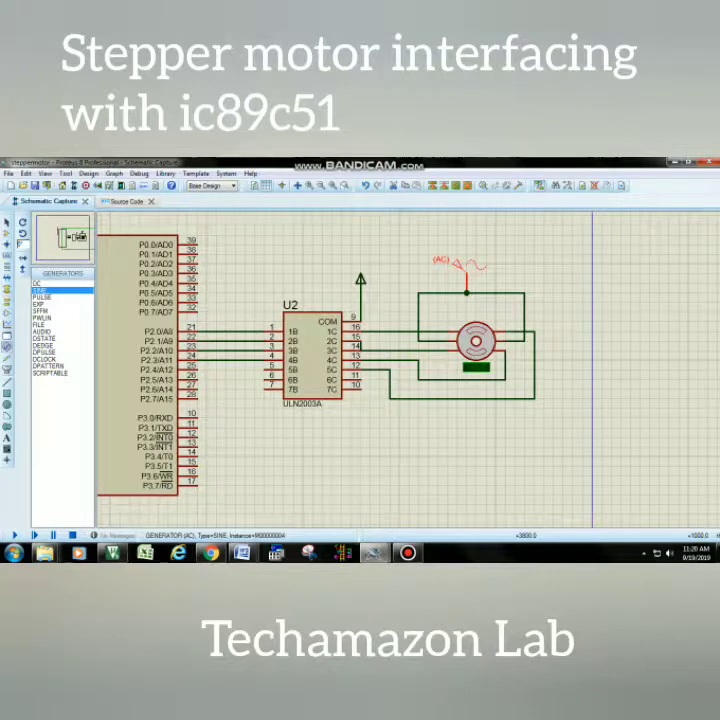
{"action": "left_click", "coordinate": [474, 265]}
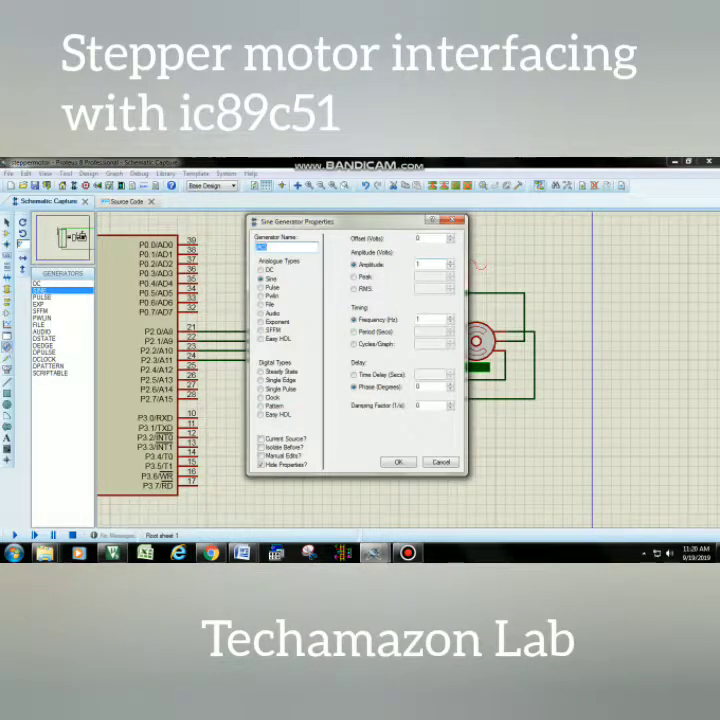
{"action": "left_click", "coordinate": [262, 270]}
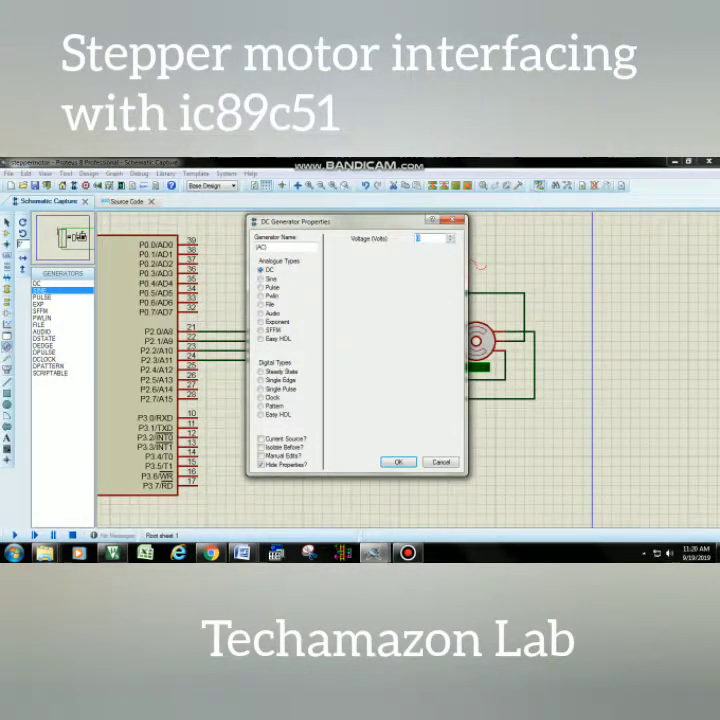
{"action": "double_click", "coordinate": [420, 238]}
{"action": "key", "text": "Return"}
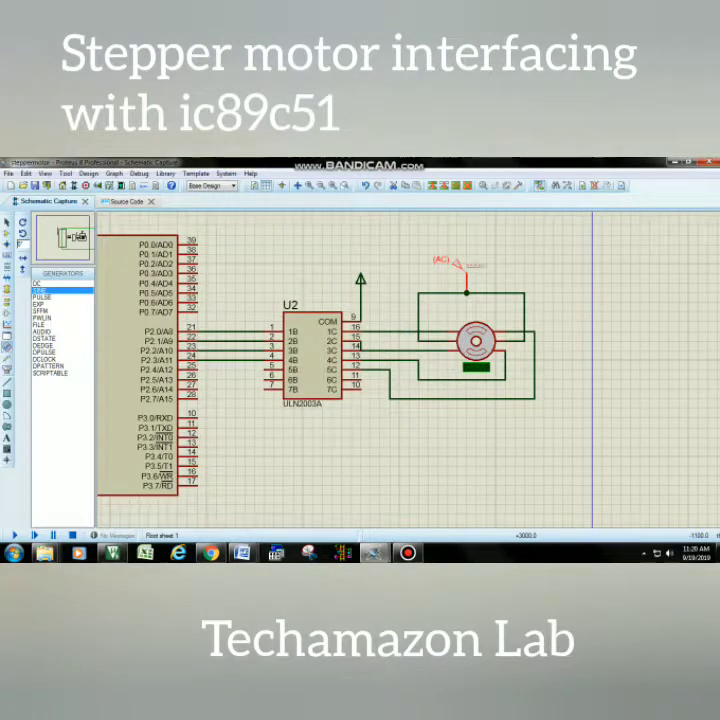
Add a text script reading "Techamazon Lab" below the stepper motor on the schematic.
{"action": "scroll", "coordinate": [400, 372], "scroll_direction": "down", "scroll_amount": 2}
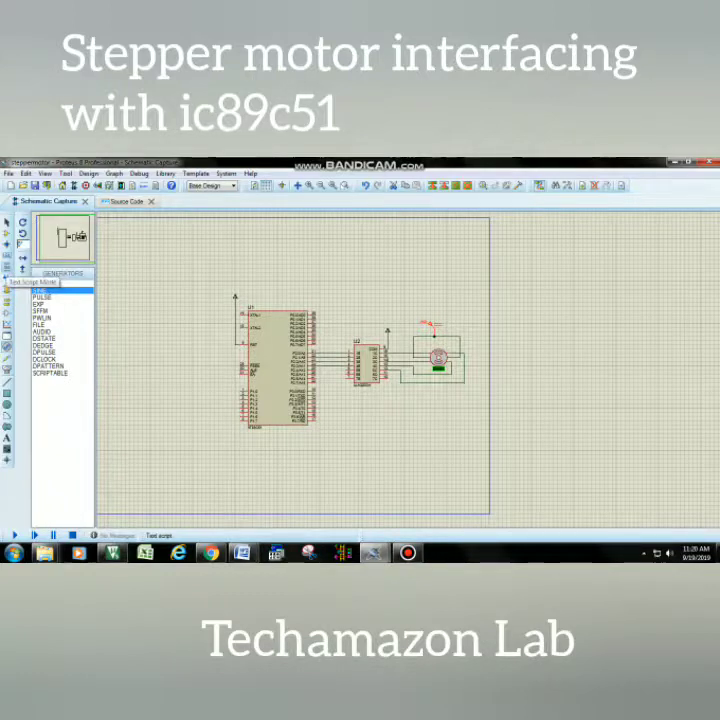
{"action": "left_click_drag", "start_coordinate": [370, 411], "coordinate": [407, 429]}
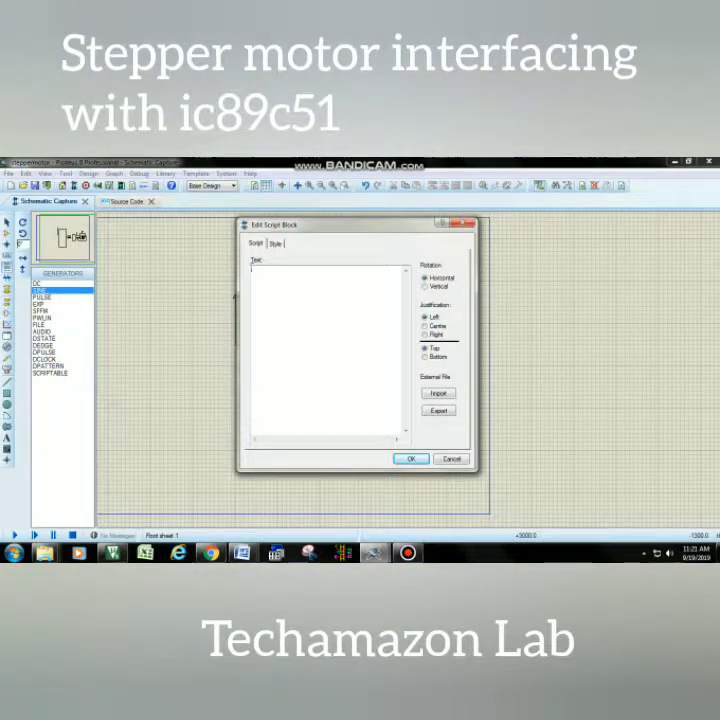
{"action": "type", "text": "Techamazon Lab"}
{"action": "key", "text": "BackSpace"}
{"action": "key", "text": "BackSpace"}
{"action": "key", "text": "BackSpace"}
{"action": "type", "text": "Lab"}
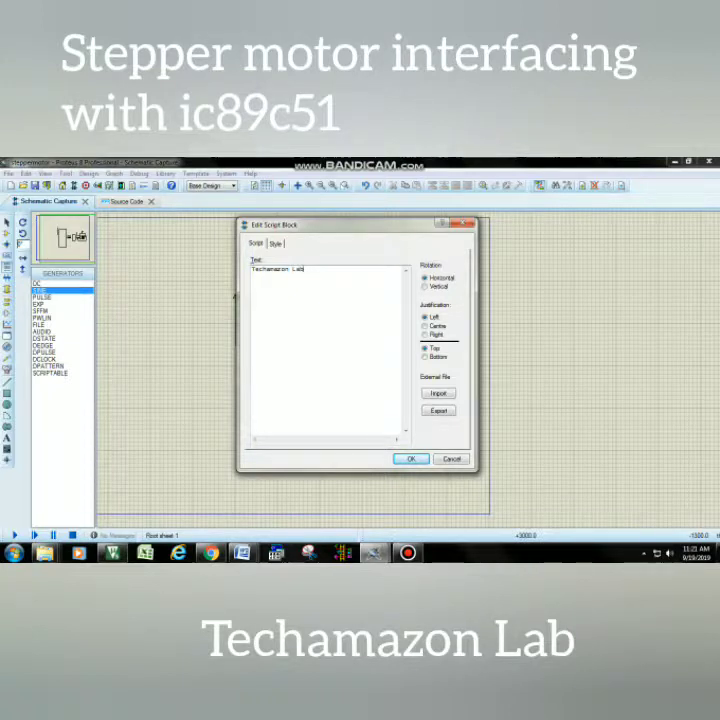
{"action": "left_click", "coordinate": [411, 459]}
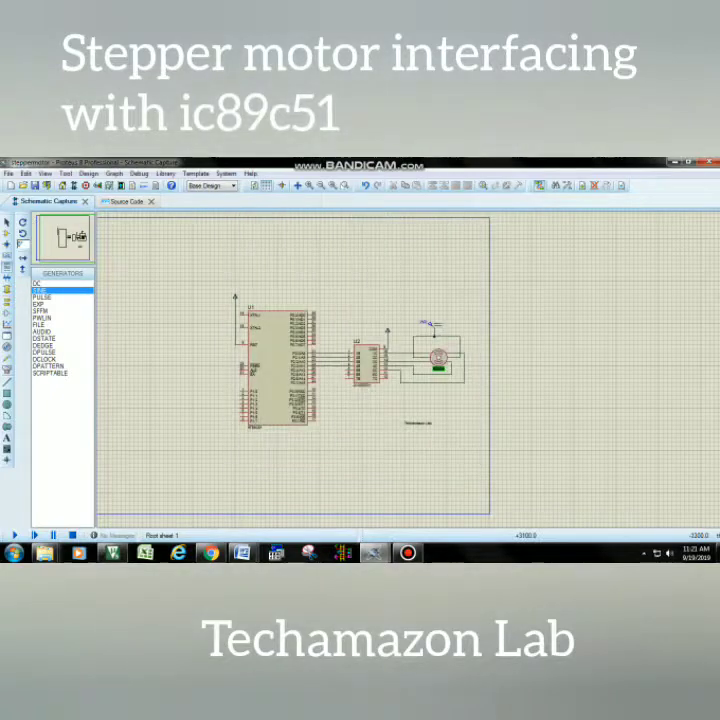
Examine the new text label and the complete wiring between microcontroller, driver and motor.
{"action": "scroll", "coordinate": [418, 433], "scroll_direction": "up", "scroll_amount": 1}
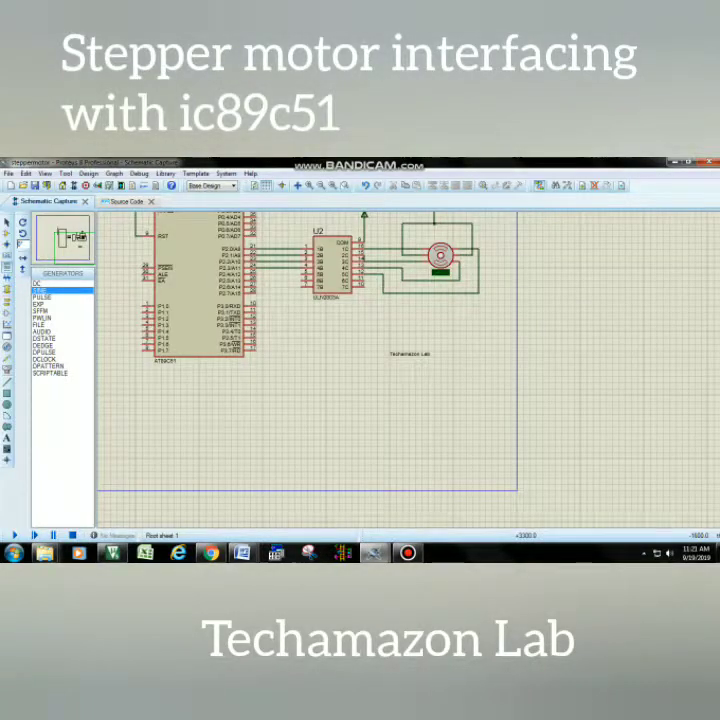
{"action": "scroll", "coordinate": [420, 371], "scroll_direction": "up", "scroll_amount": 2}
{"action": "scroll", "coordinate": [410, 371], "scroll_direction": "down", "scroll_amount": 4}
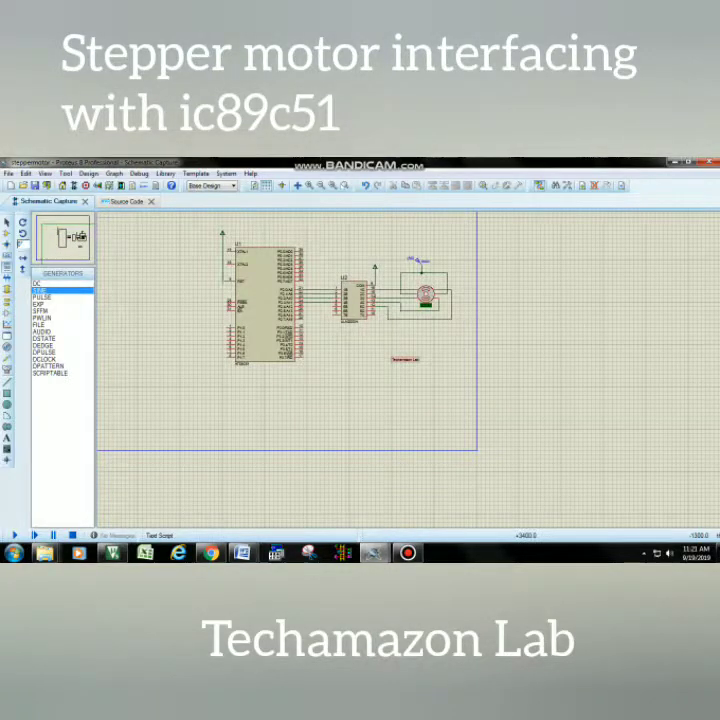
{"action": "scroll", "coordinate": [405, 360], "scroll_direction": "up", "scroll_amount": 5}
{"action": "scroll", "coordinate": [400, 375], "scroll_direction": "down", "scroll_amount": 1}
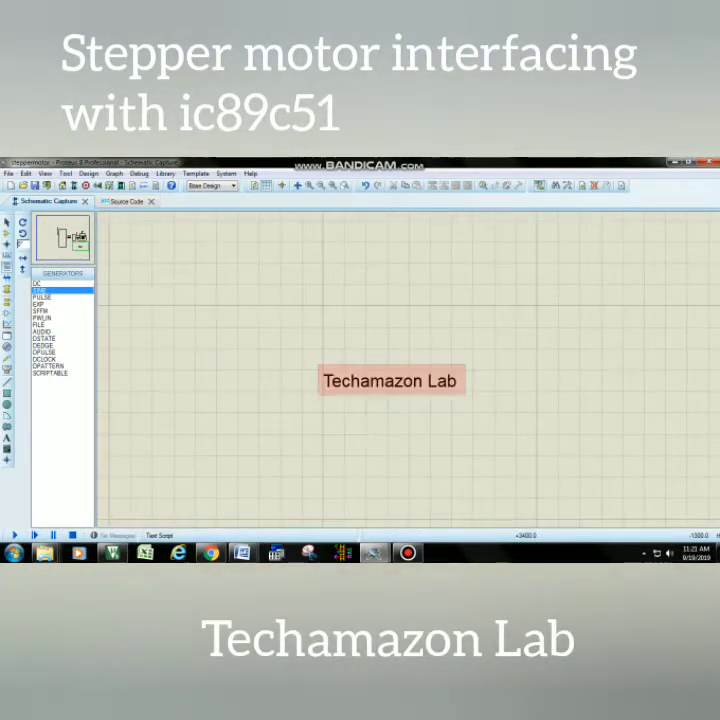
{"action": "scroll", "coordinate": [400, 370], "scroll_direction": "down", "scroll_amount": 5}
{"action": "scroll", "coordinate": [400, 370], "scroll_direction": "up", "scroll_amount": 1}
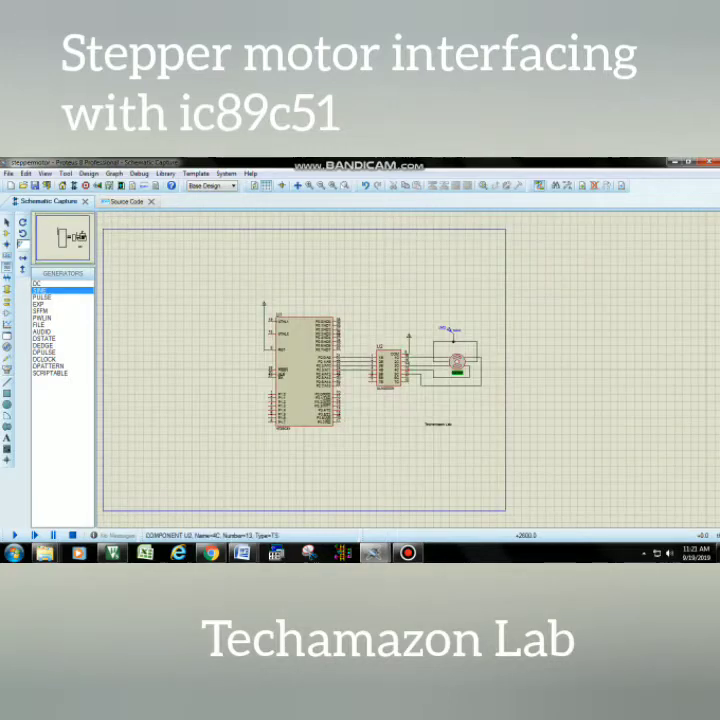
{"action": "scroll", "coordinate": [300, 370], "scroll_direction": "up", "scroll_amount": 3}
{"action": "scroll", "coordinate": [300, 370], "scroll_direction": "down", "scroll_amount": 3}
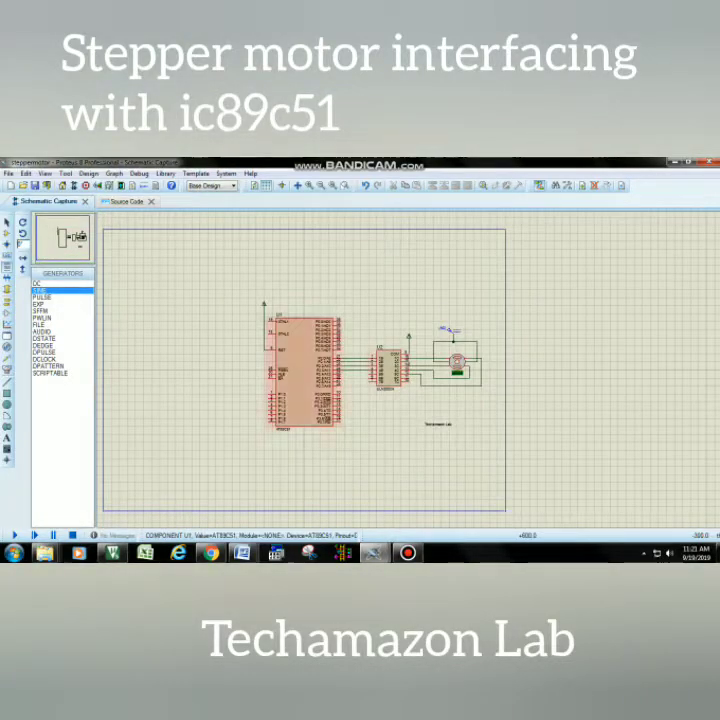
{"action": "scroll", "coordinate": [300, 370], "scroll_direction": "up", "scroll_amount": 3}
{"action": "scroll", "coordinate": [300, 370], "scroll_direction": "down", "scroll_amount": 2}
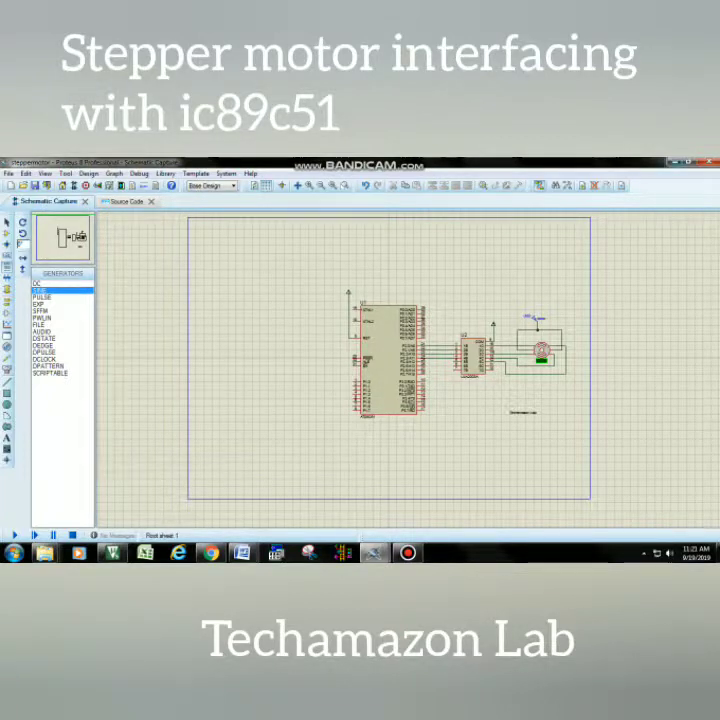
Switch to Keil µVision and copy the entire stepper.c source code.
{"action": "left_click", "coordinate": [675, 162]}
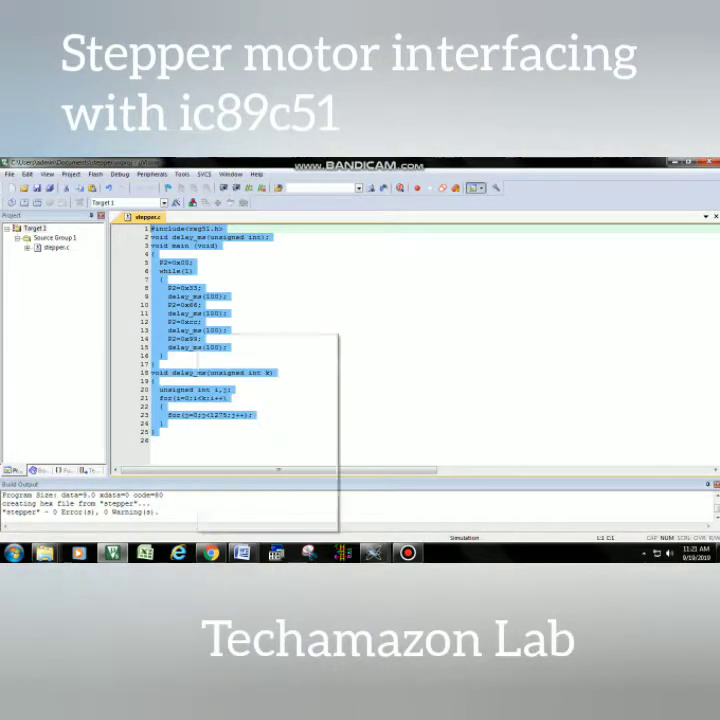
{"action": "right_click", "coordinate": [198, 335]}
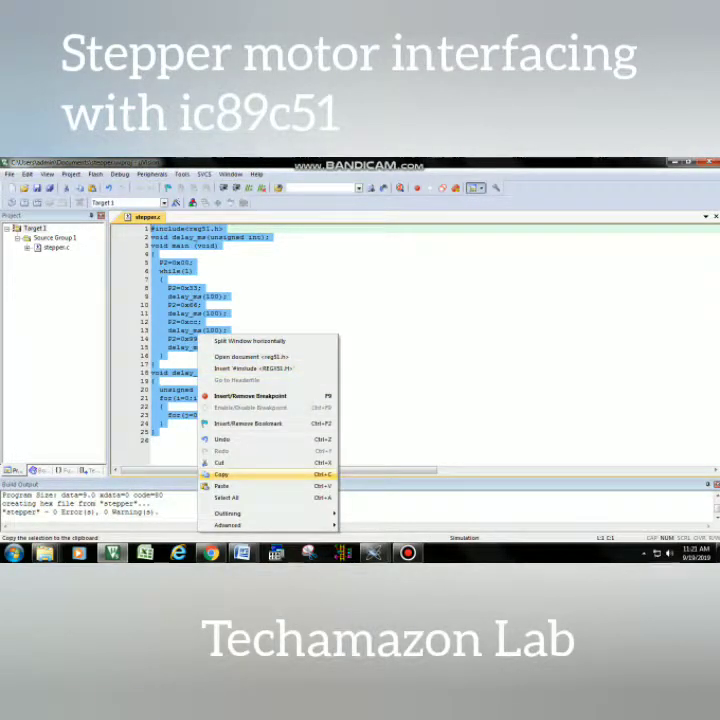
{"action": "left_click", "coordinate": [222, 474]}
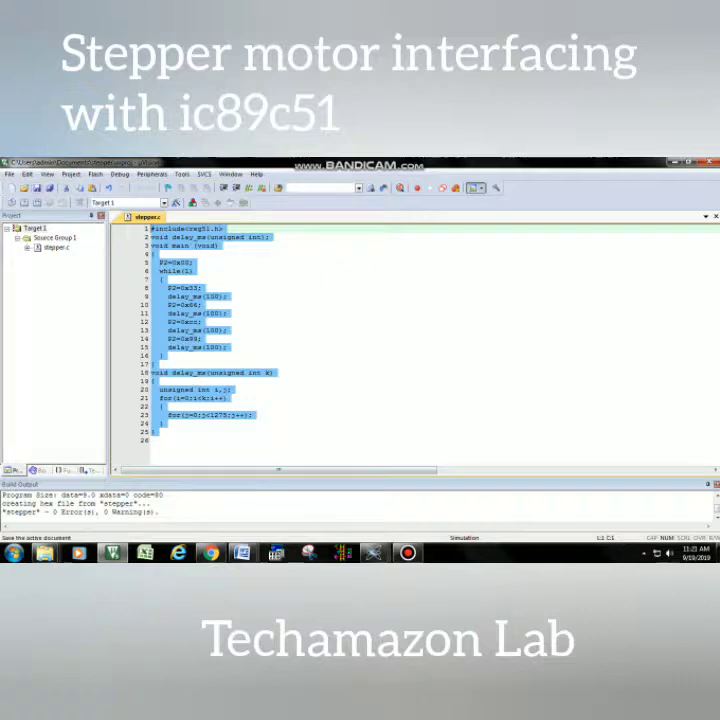
Close the currently open stepper project.
{"action": "left_click", "coordinate": [71, 174]}
{"action": "left_click", "coordinate": [71, 174]}
{"action": "left_click", "coordinate": [71, 174]}
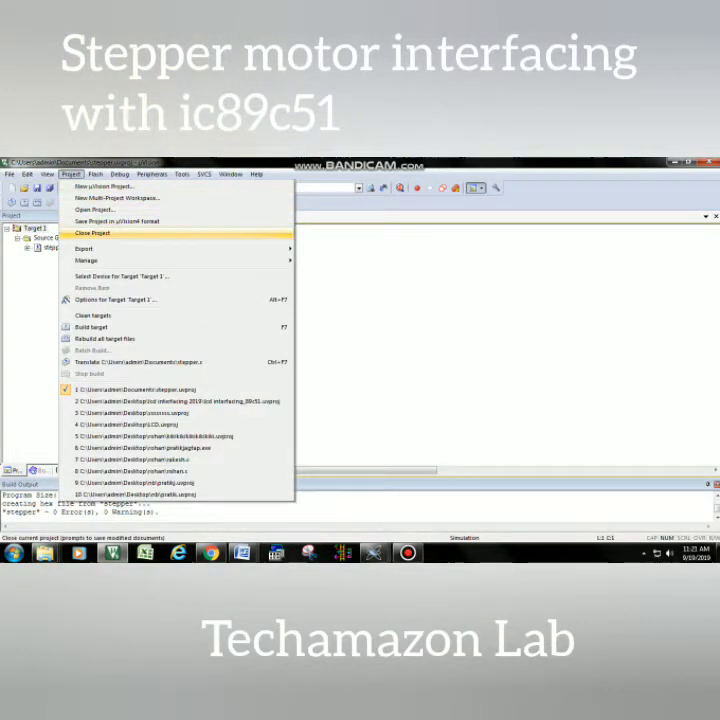
{"action": "left_click", "coordinate": [92, 232]}
Start creating a new µVision project and browse the Documents library for a place to save it.
{"action": "left_click", "coordinate": [71, 174]}
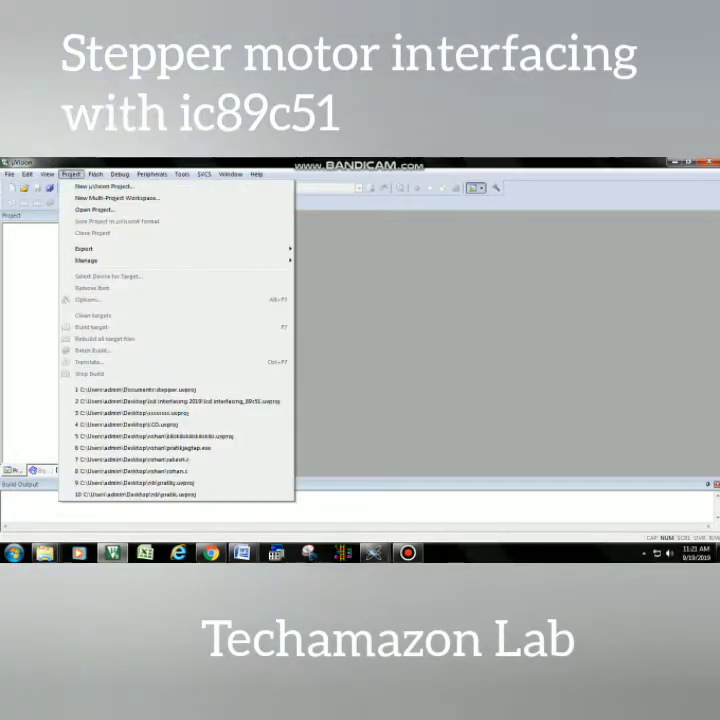
{"action": "left_click", "coordinate": [104, 186]}
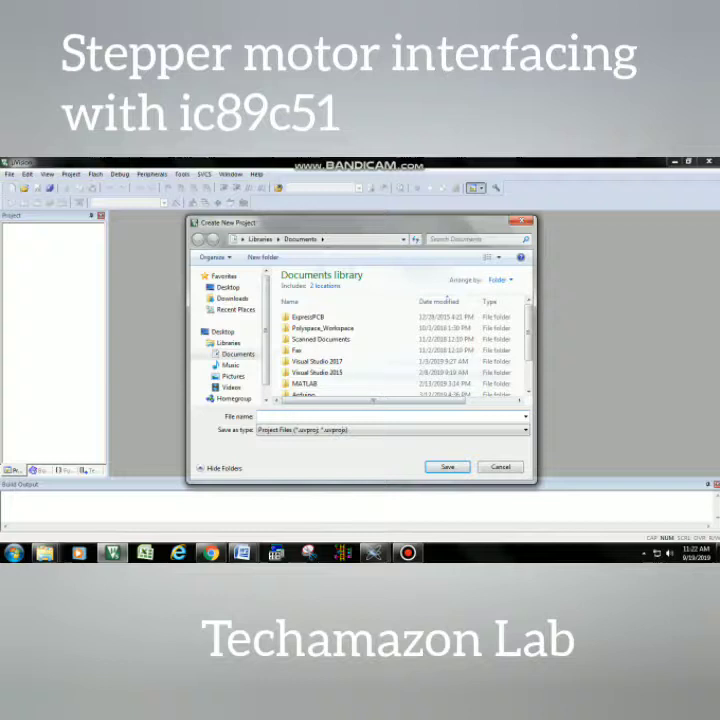
{"action": "left_click", "coordinate": [318, 373]}
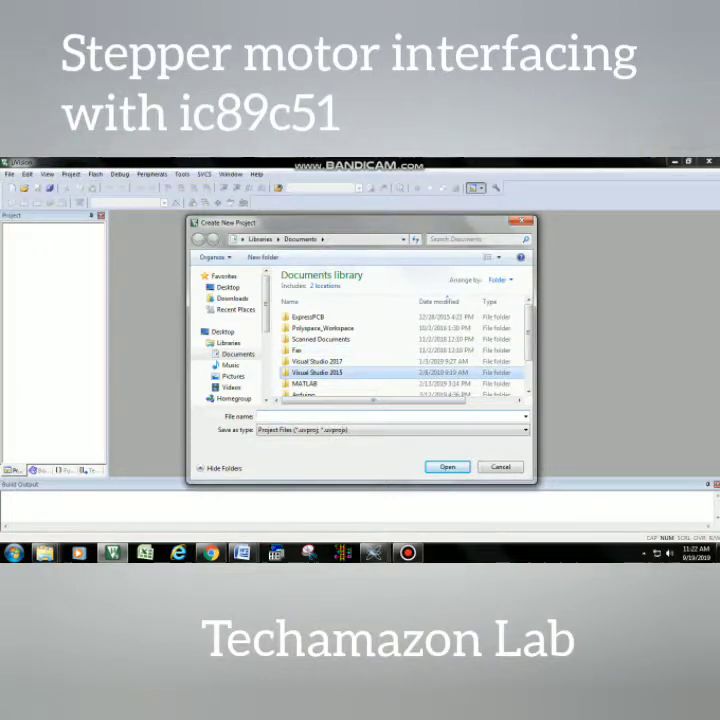
{"action": "scroll", "coordinate": [447, 300], "scroll_direction": "down", "scroll_amount": 1}
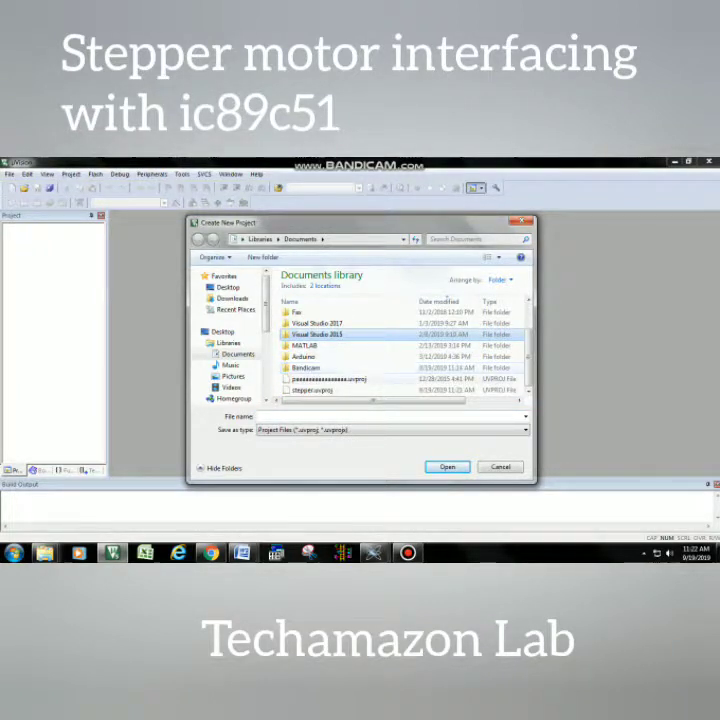
{"action": "scroll", "coordinate": [447, 300], "scroll_direction": "up", "scroll_amount": 1}
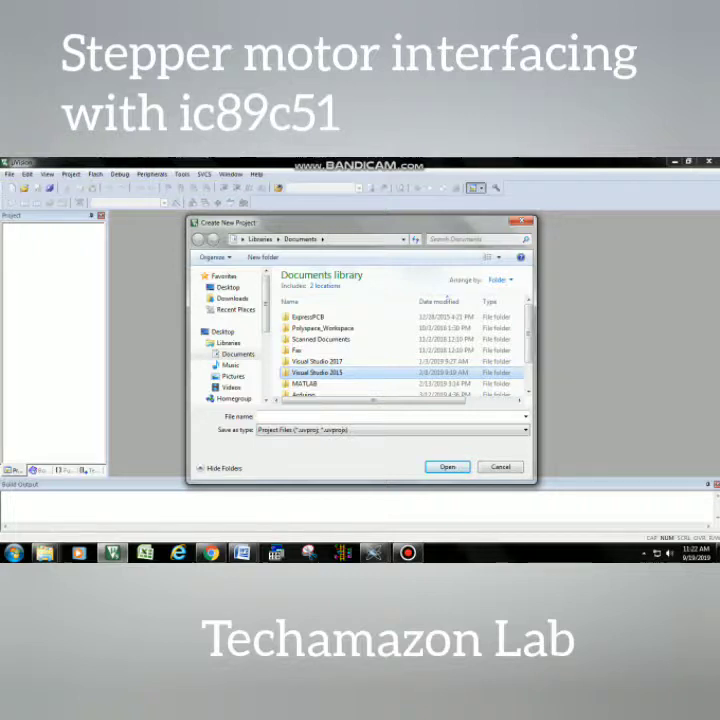